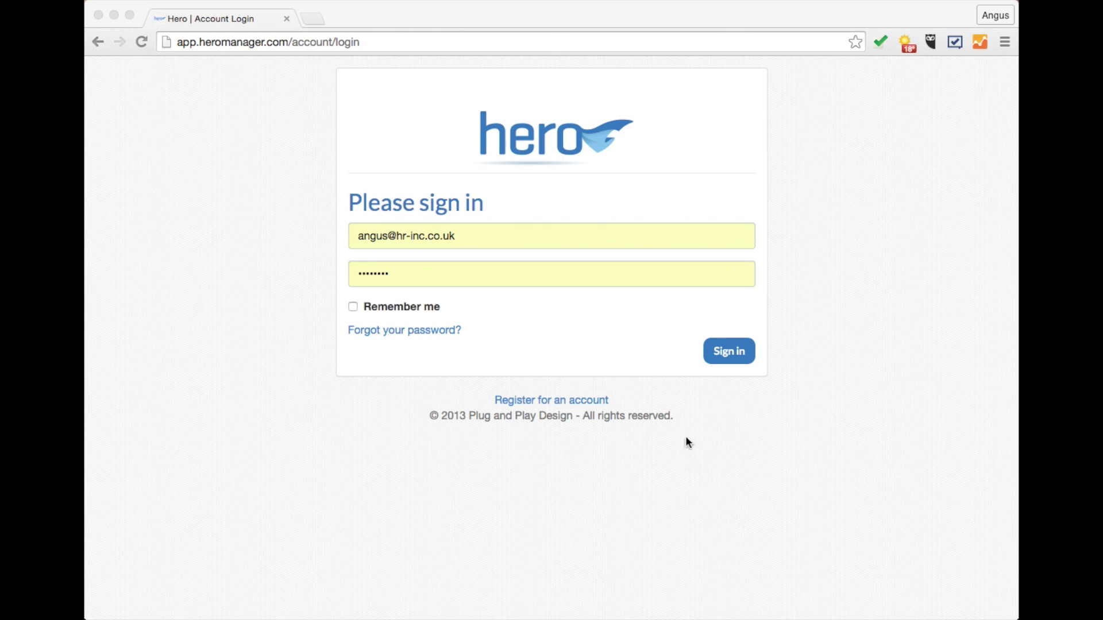
- Sign in with the prefilled account credentials and open the form for adding a new task
{"action": "left_click", "coordinate": [723, 350]}
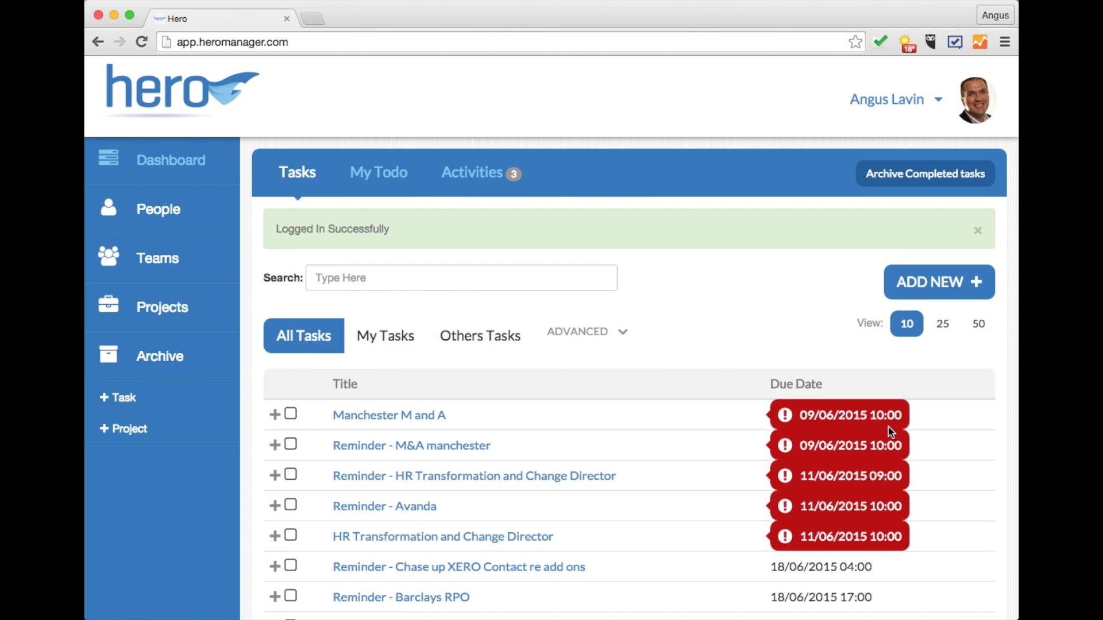
{"action": "left_click", "coordinate": [912, 286]}
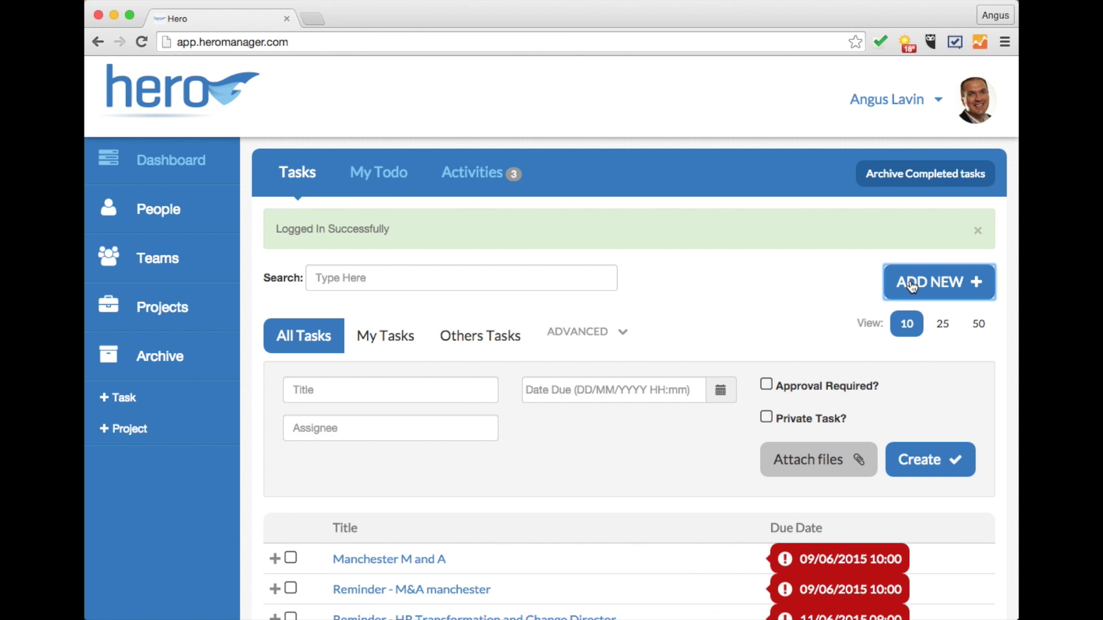
- Narrow the browser window to phone width to check the responsive layout, and widen it back to full size
{"action": "left_click_drag", "start_coordinate": [1017, 268], "coordinate": [312, 316]}
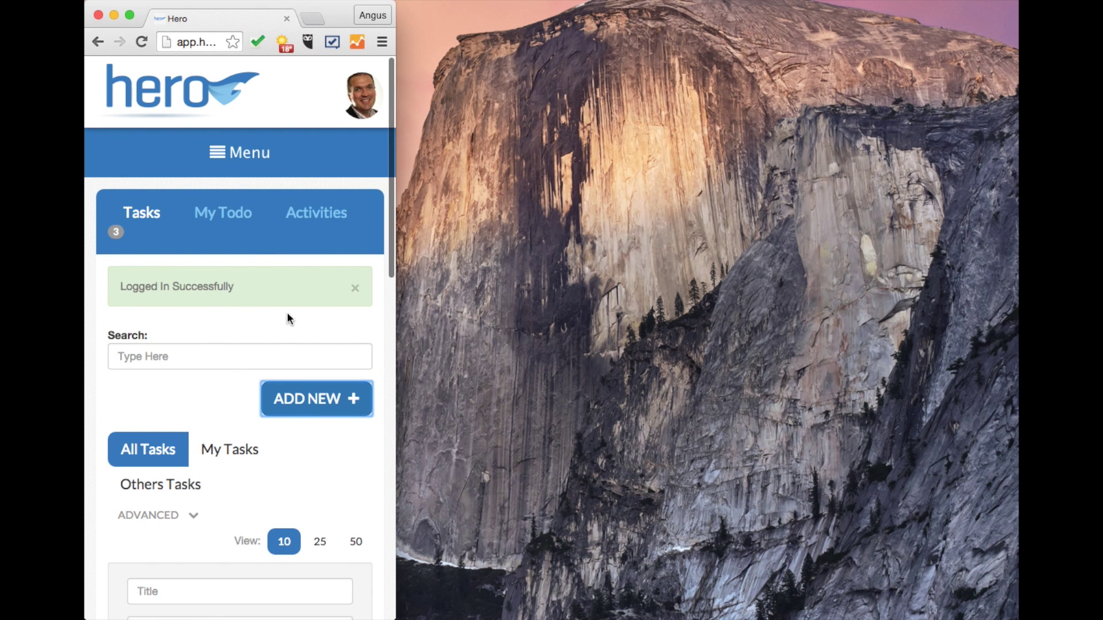
{"action": "left_click_drag", "start_coordinate": [341, 18], "coordinate": [578, 15]}
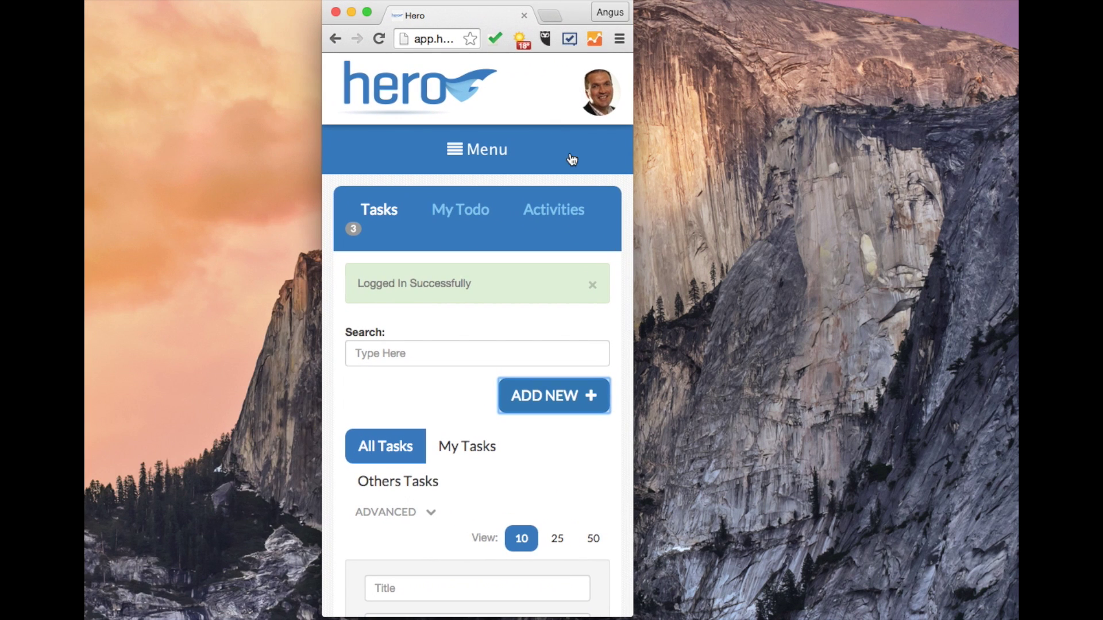
{"action": "left_click_drag", "start_coordinate": [633, 182], "coordinate": [1017, 214]}
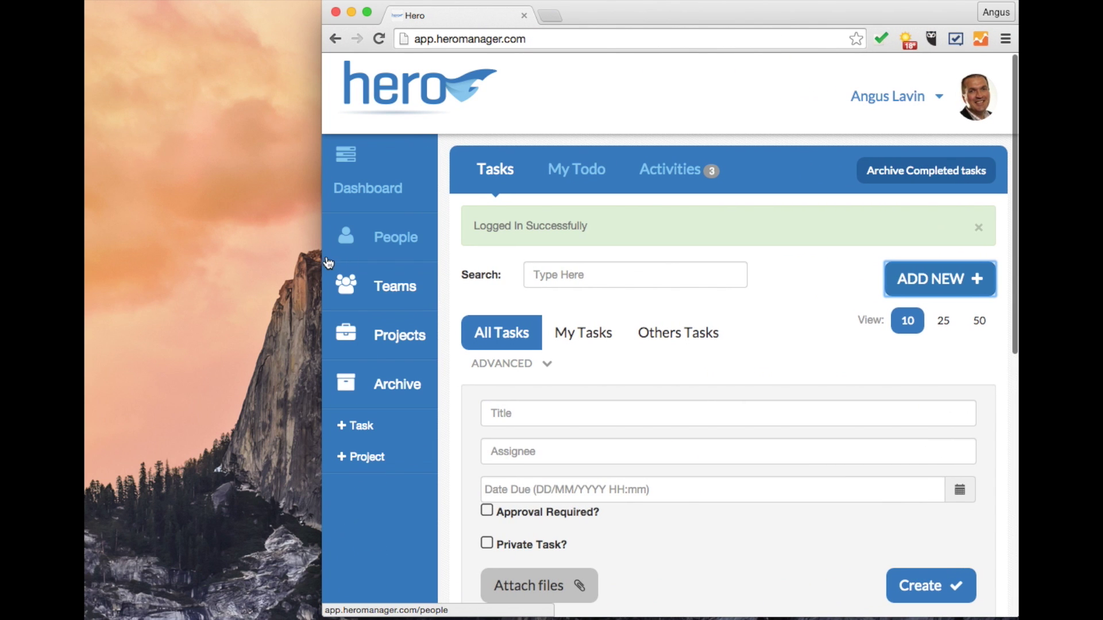
{"action": "left_click_drag", "start_coordinate": [322, 255], "coordinate": [84, 241]}
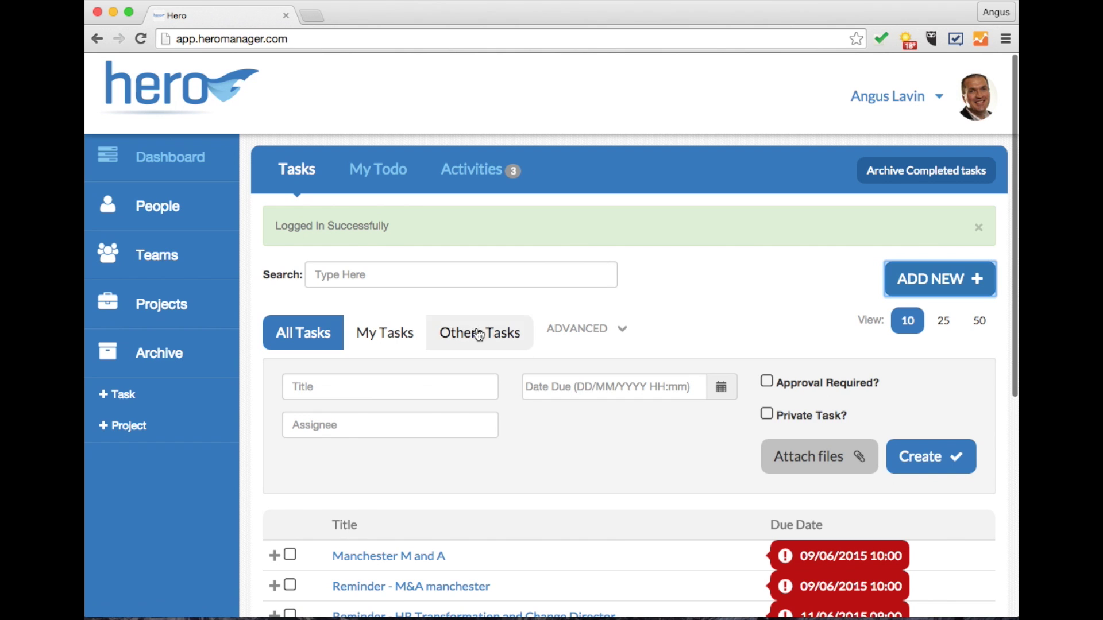
- Title the new task "Performance Improvement Plan" and set its due date to 03/07/2015 17:00
{"action": "left_click", "coordinate": [390, 392]}
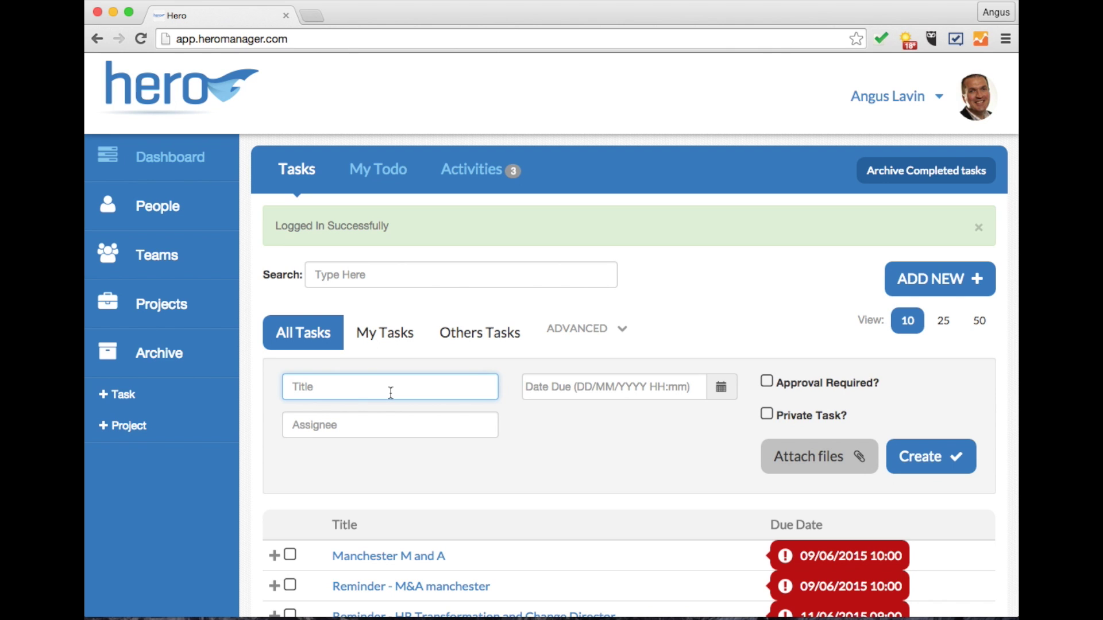
{"action": "type", "text": "Performance Improvement Plan"}
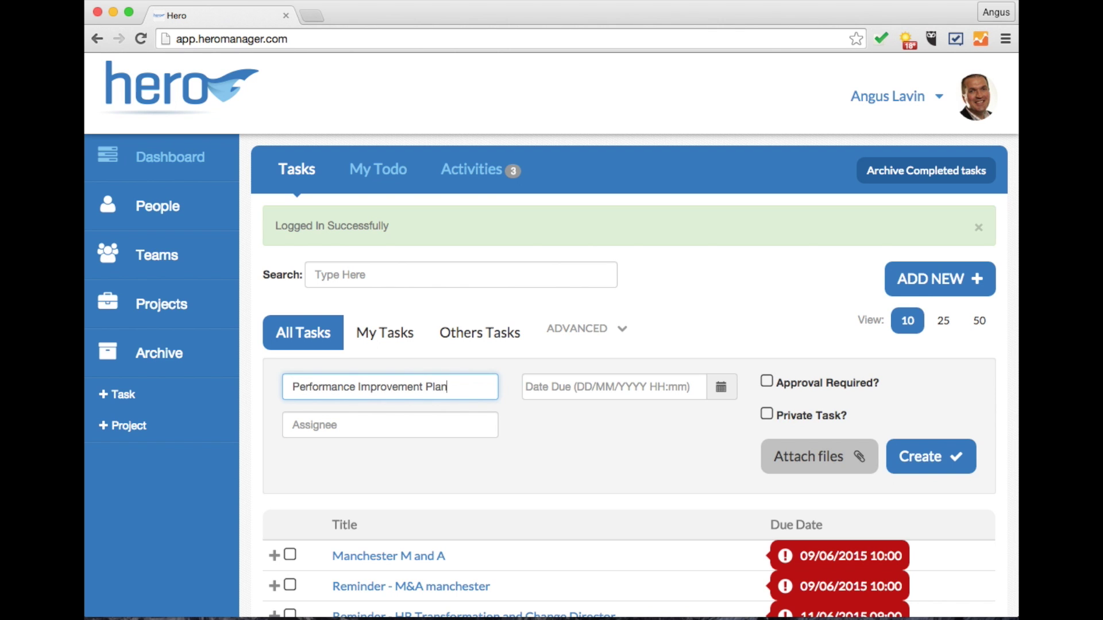
{"action": "left_click", "coordinate": [557, 387]}
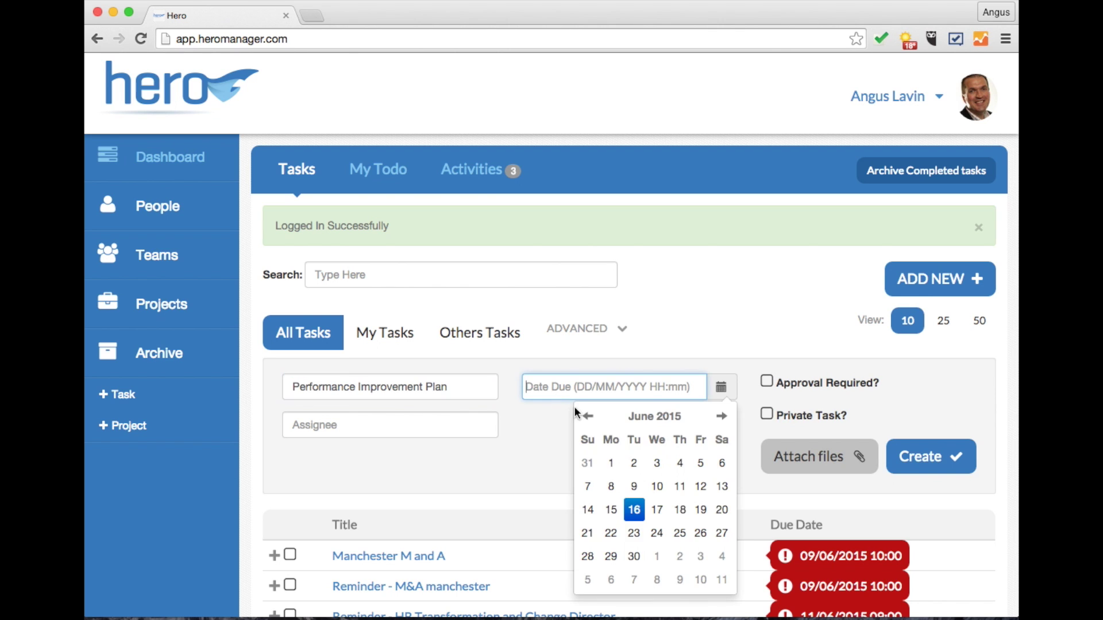
{"action": "left_click", "coordinate": [701, 556]}
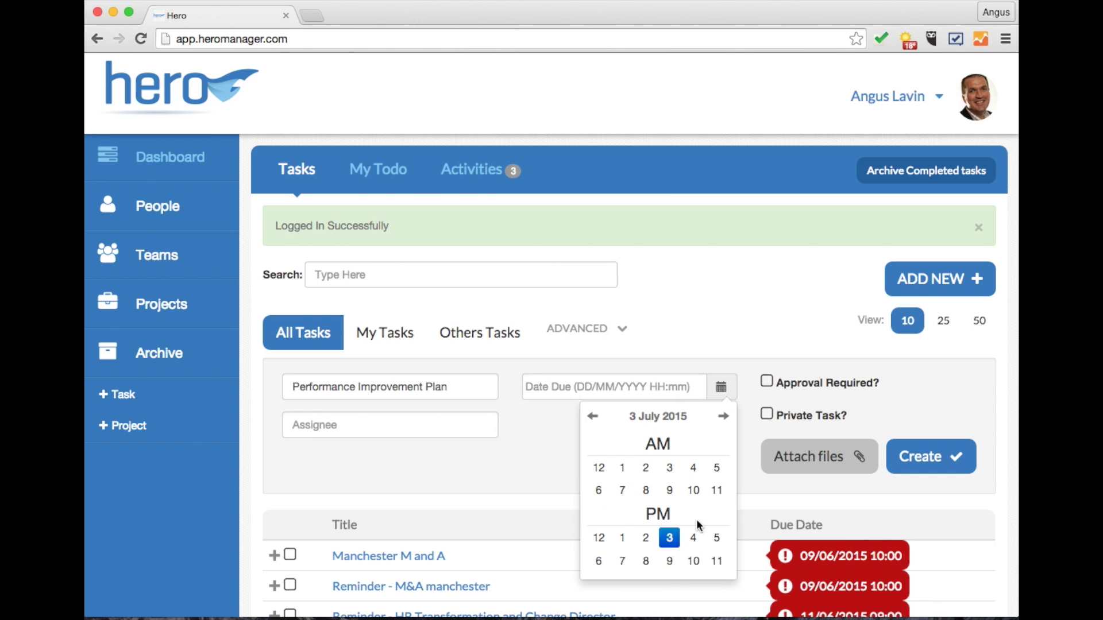
{"action": "left_click", "coordinate": [716, 539]}
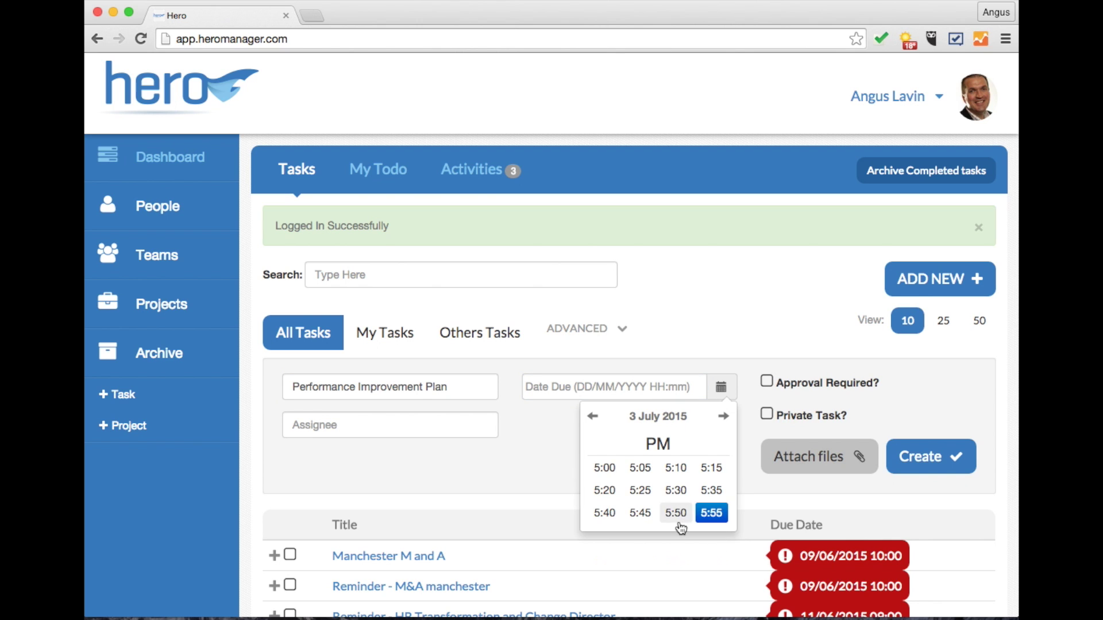
{"action": "left_click", "coordinate": [605, 467]}
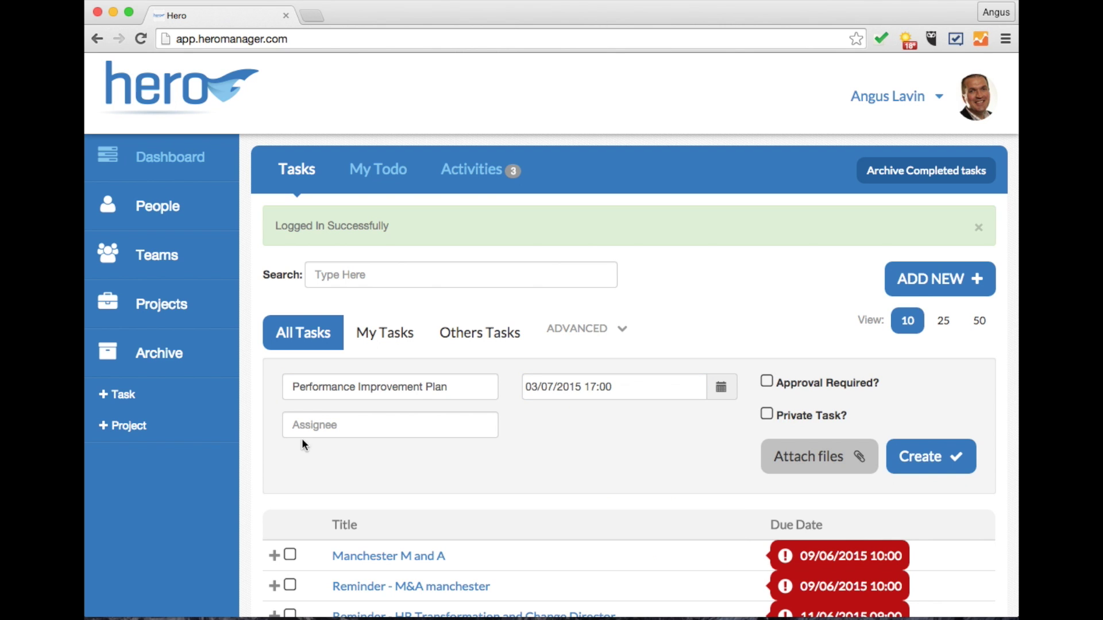
- Look up the responsible colleague by first name and add them as the task's assignee
{"action": "left_click", "coordinate": [323, 420]}
{"action": "type", "text": "an"}
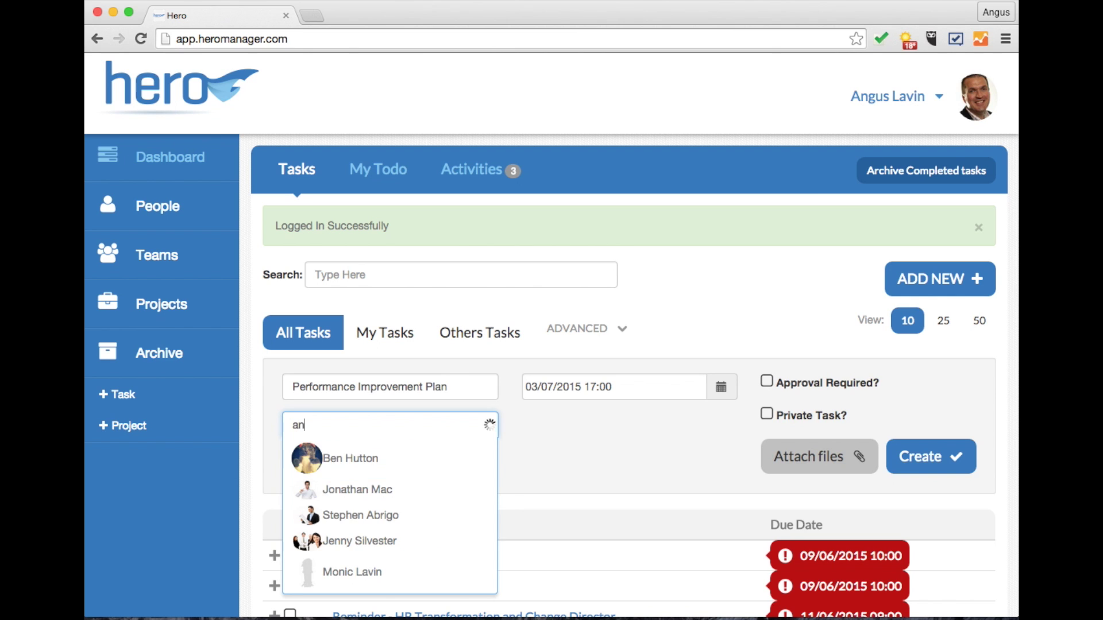
{"action": "key", "text": "BackSpace"}
{"action": "key", "text": "BackSpace"}
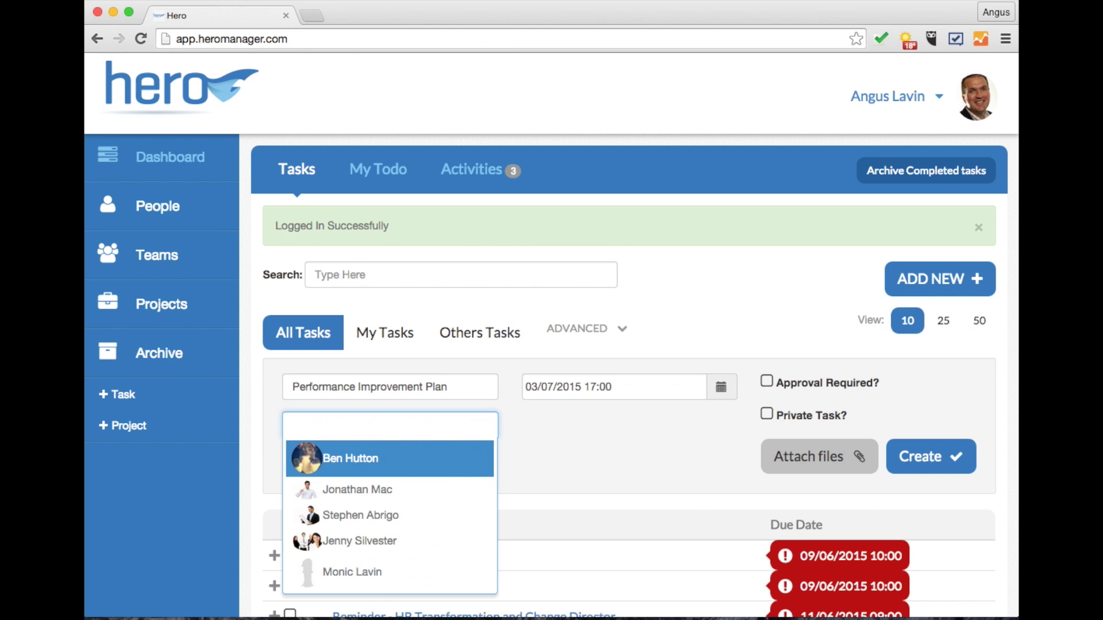
{"action": "type", "text": "jon"}
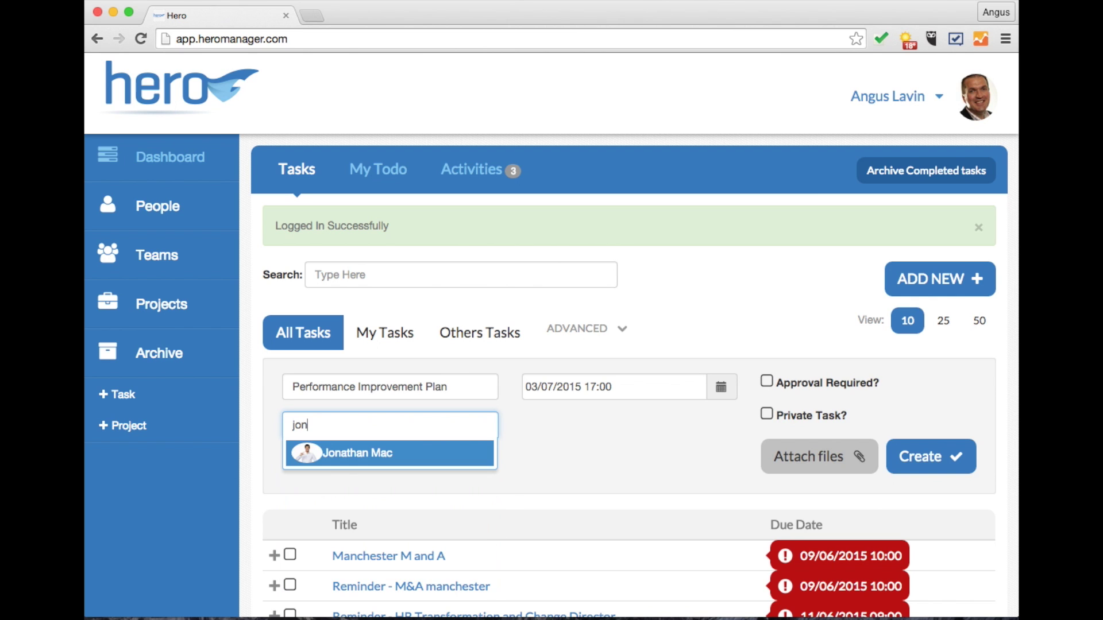
{"action": "left_click", "coordinate": [338, 448]}
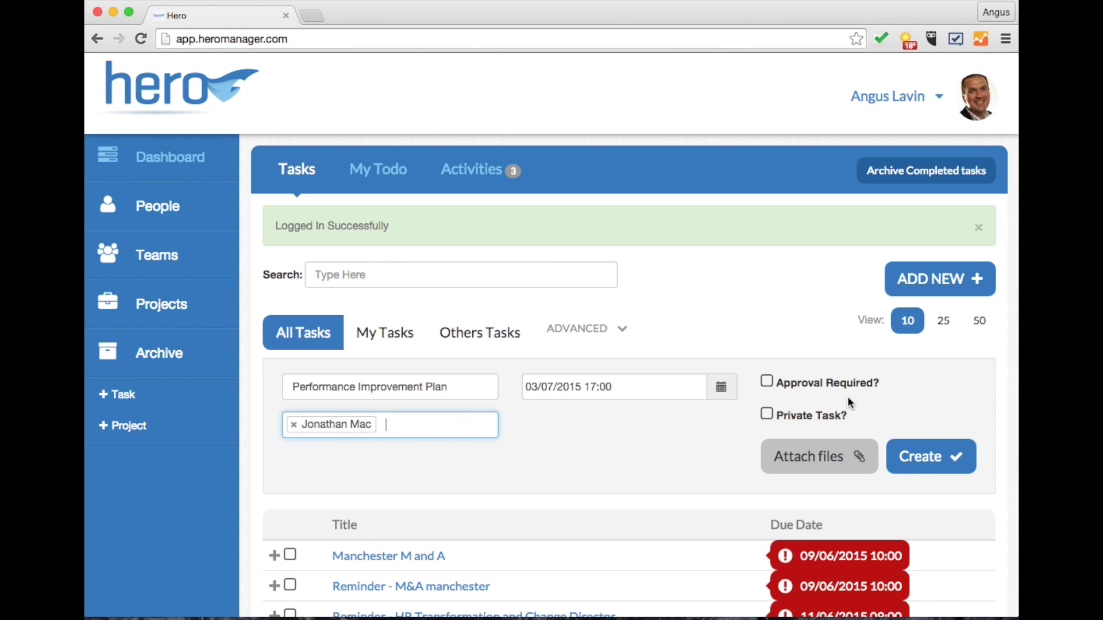
- Mark the task as private and as requiring approval, and create it
{"action": "left_click", "coordinate": [770, 417]}
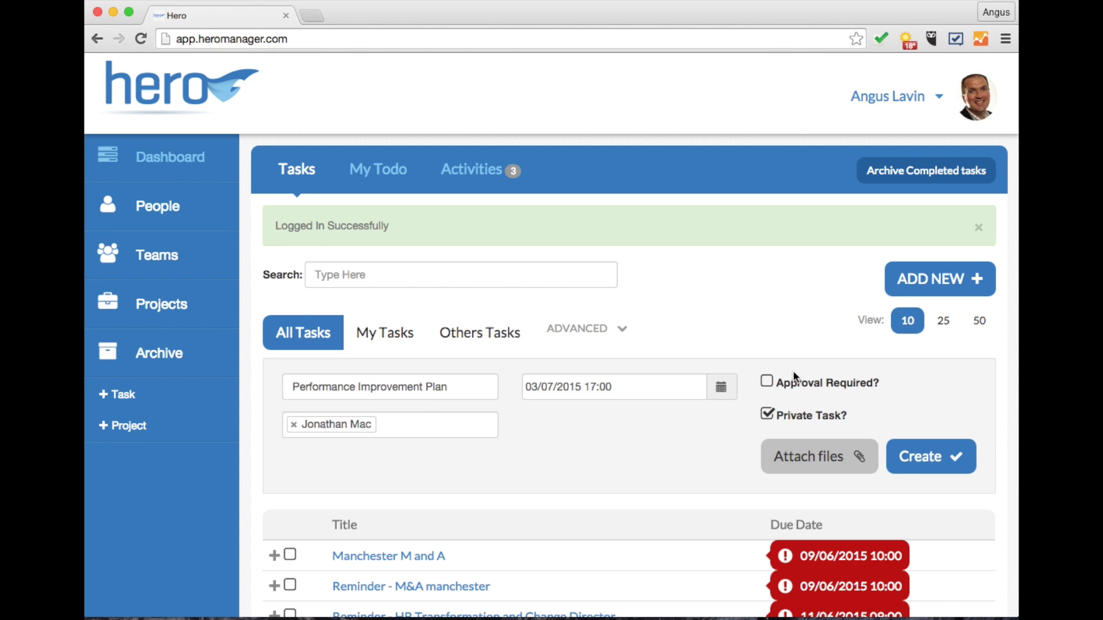
{"action": "left_click", "coordinate": [770, 384]}
{"action": "left_click", "coordinate": [905, 449]}
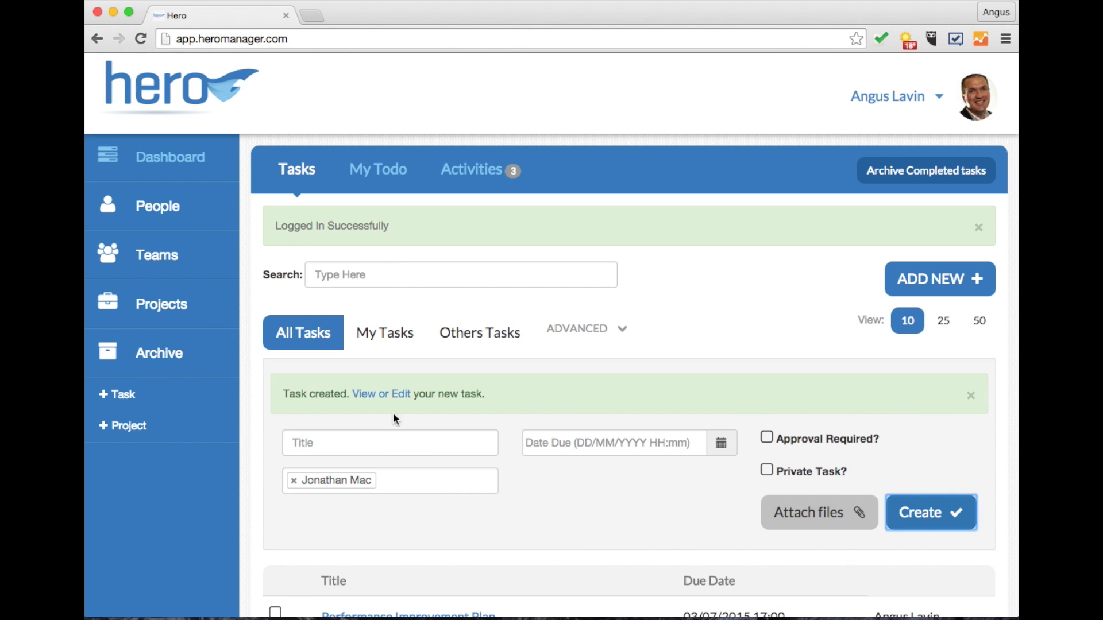
- Open the new task and set its description to "Please complete the following tasks as per the PIP discussed yesterday."
{"action": "left_click", "coordinate": [382, 395]}
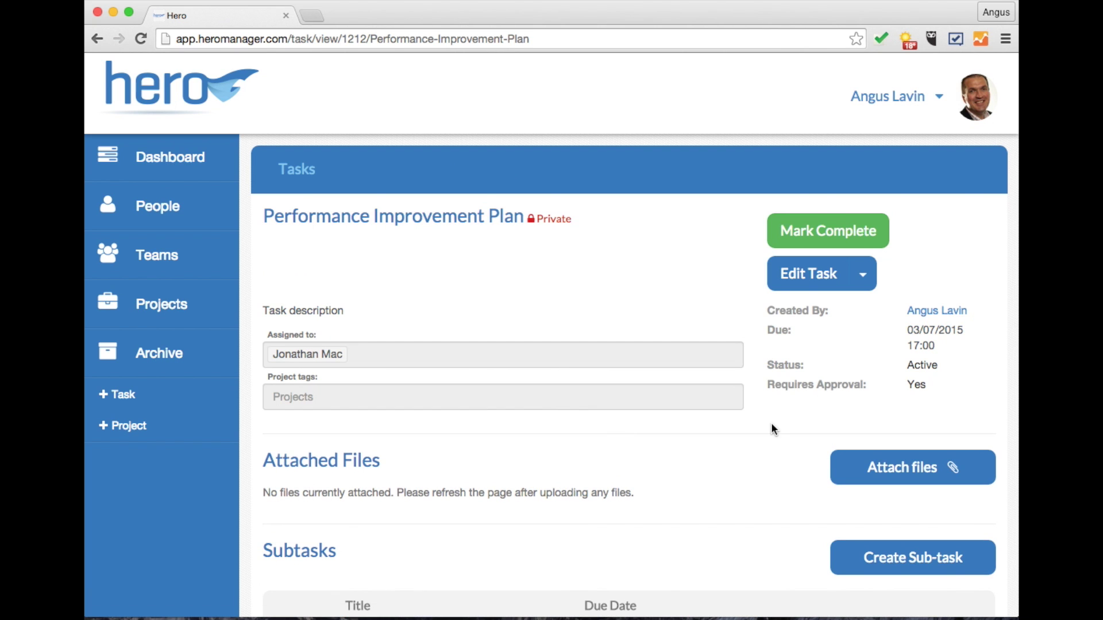
{"action": "scroll", "coordinate": [772, 425], "scroll_direction": "down", "scroll_amount": 5}
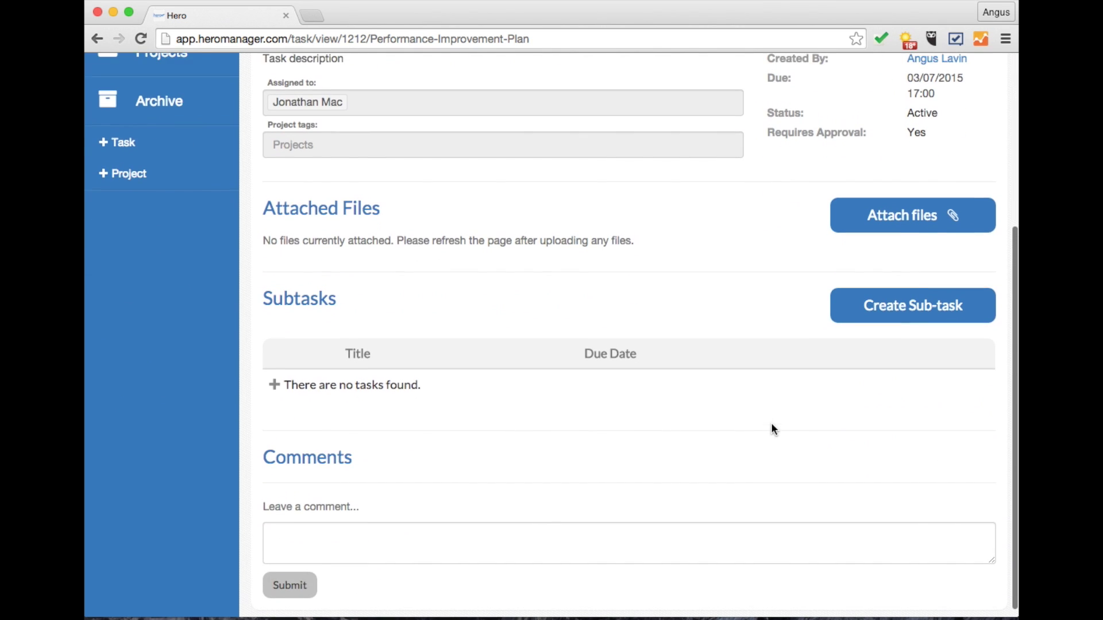
{"action": "scroll", "coordinate": [802, 351], "scroll_direction": "up", "scroll_amount": 5}
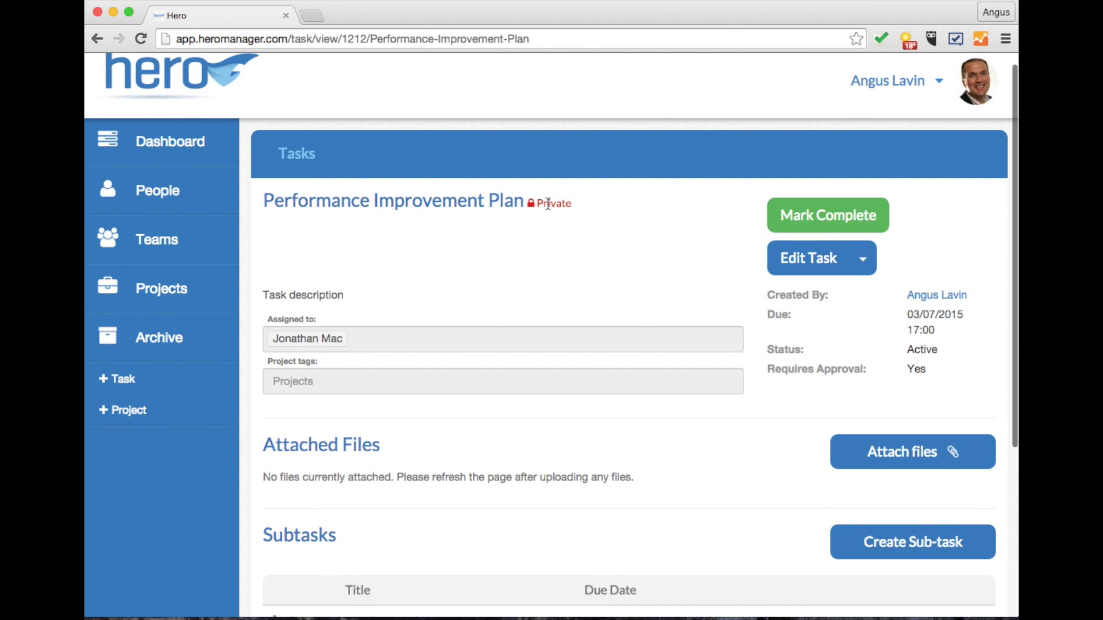
{"action": "left_click", "coordinate": [807, 258]}
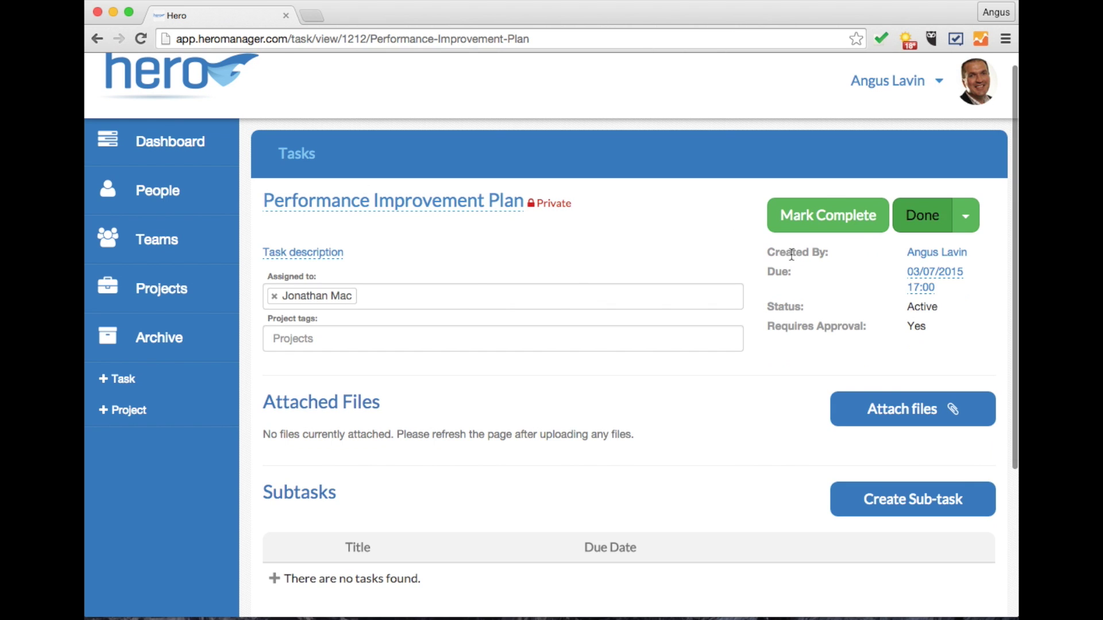
{"action": "left_click", "coordinate": [267, 251]}
{"action": "triple_click", "coordinate": [283, 258]}
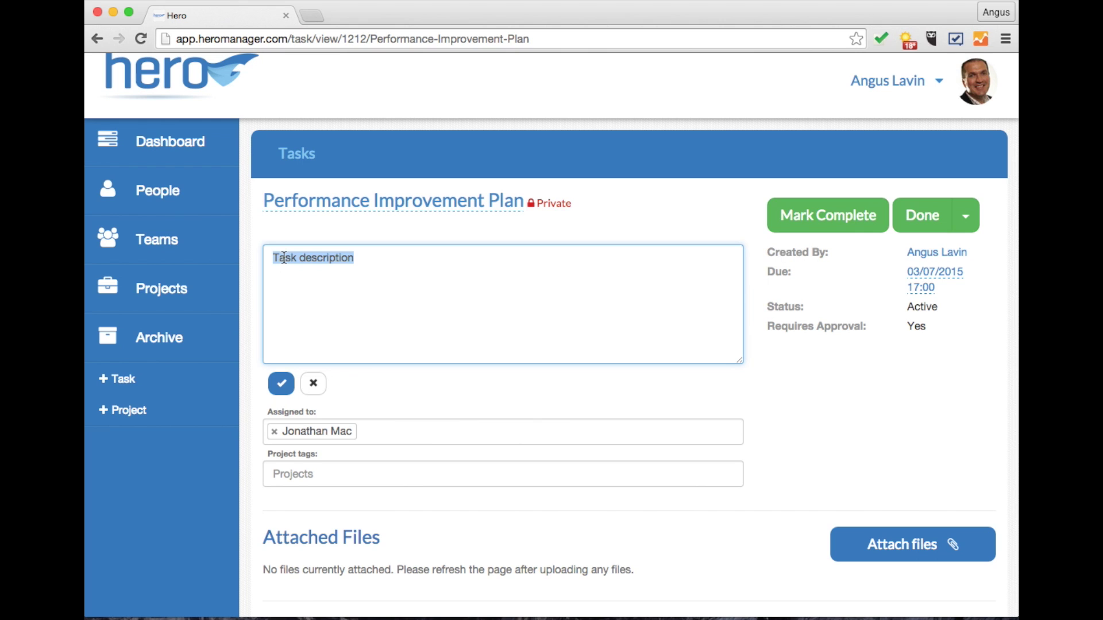
{"action": "type", "text": "Please complete the following tasks as per the PIP discussed yesterday."}
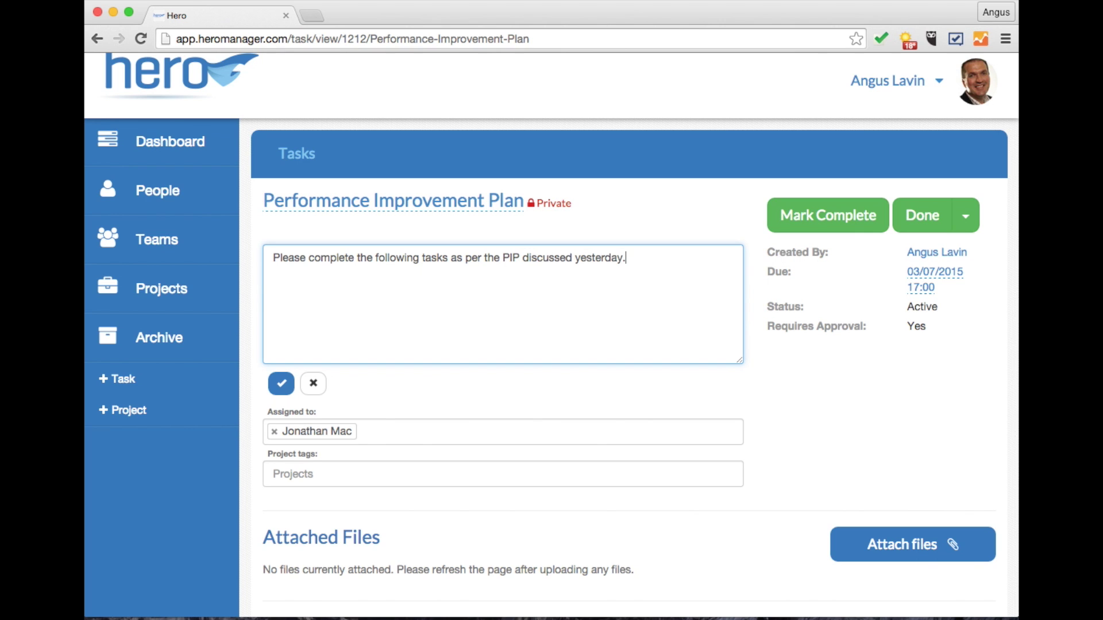
{"action": "left_click", "coordinate": [281, 383]}
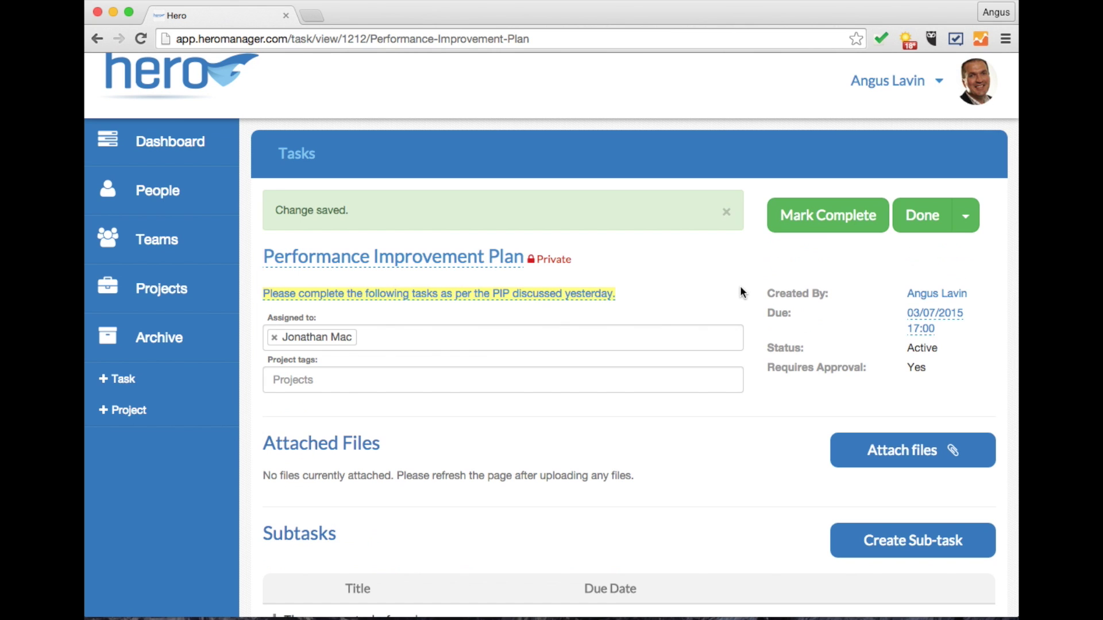
{"action": "left_click", "coordinate": [923, 219]}
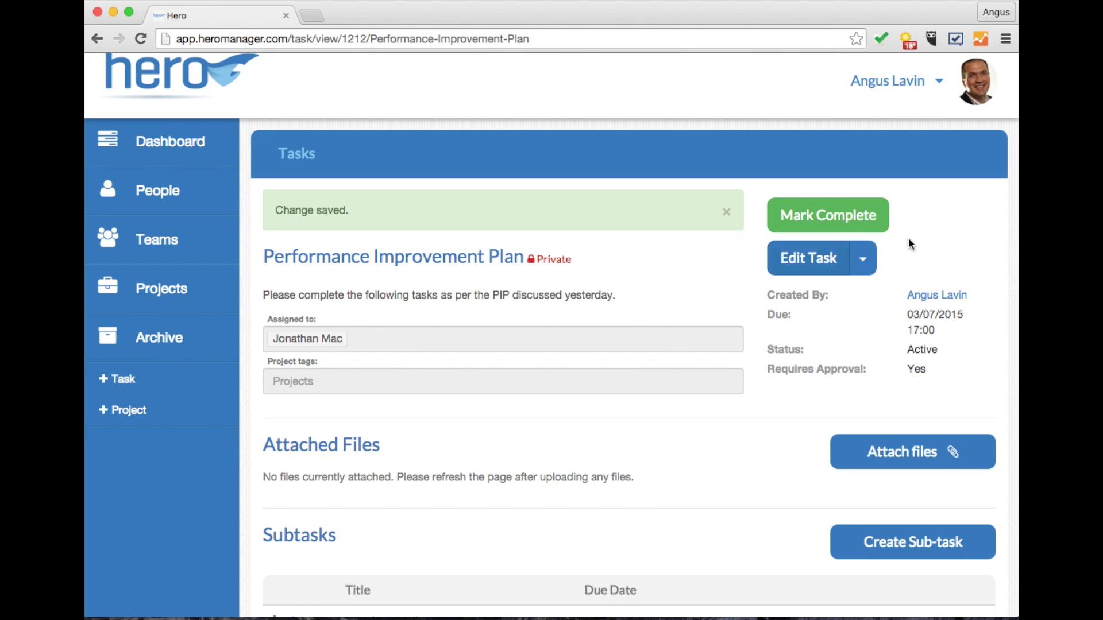
- Start a sub-task titled "Customer satisfaction rating" and assign it to the same colleague as the main task
{"action": "scroll", "coordinate": [699, 457], "scroll_direction": "down", "scroll_amount": 5}
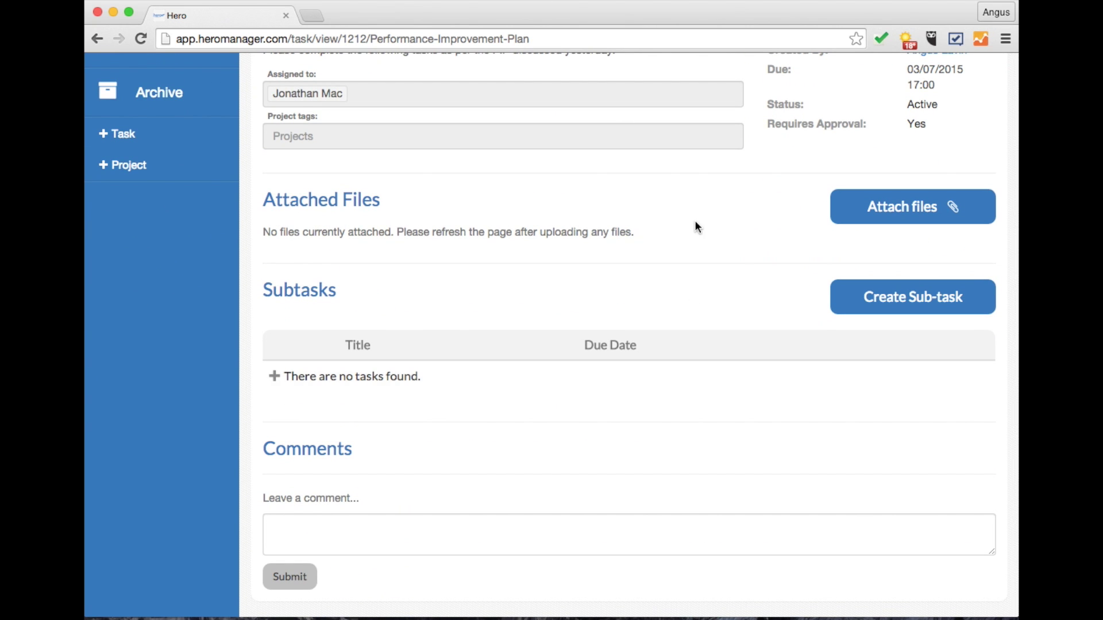
{"action": "scroll", "coordinate": [695, 222], "scroll_direction": "up", "scroll_amount": 5}
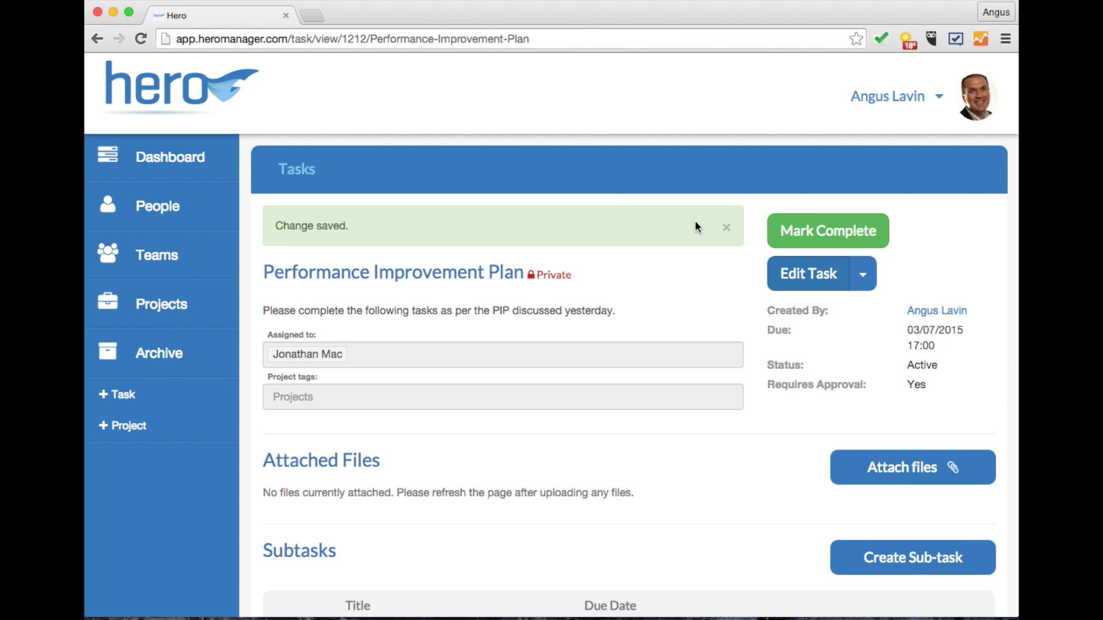
{"action": "scroll", "coordinate": [731, 305], "scroll_direction": "down", "scroll_amount": 3}
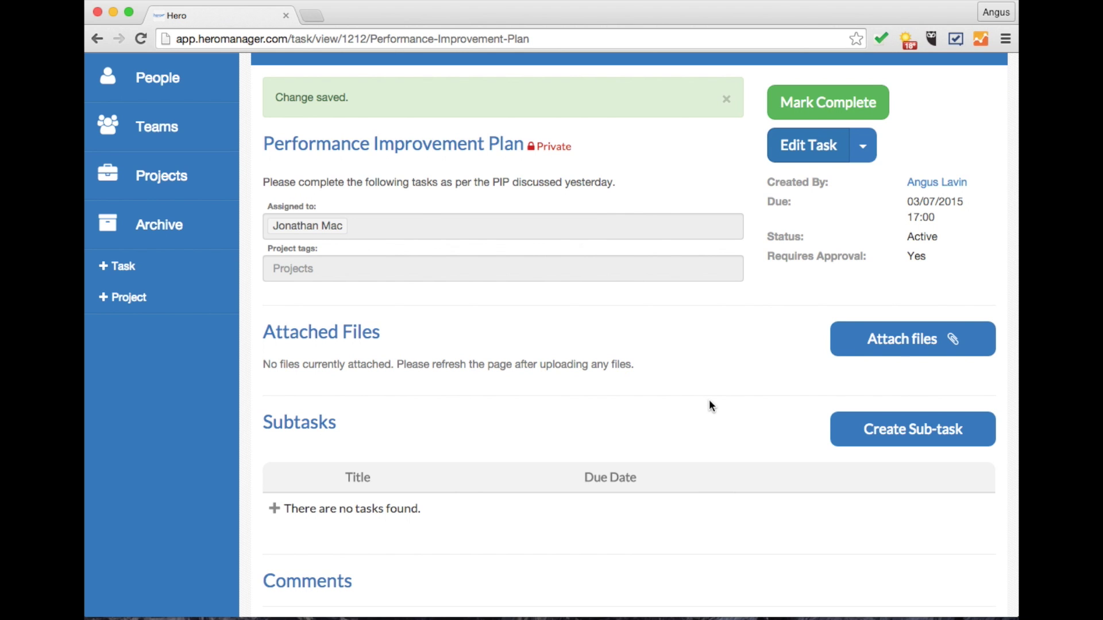
{"action": "scroll", "coordinate": [711, 406], "scroll_direction": "down", "scroll_amount": 1}
{"action": "scroll", "coordinate": [804, 210], "scroll_direction": "up", "scroll_amount": 1}
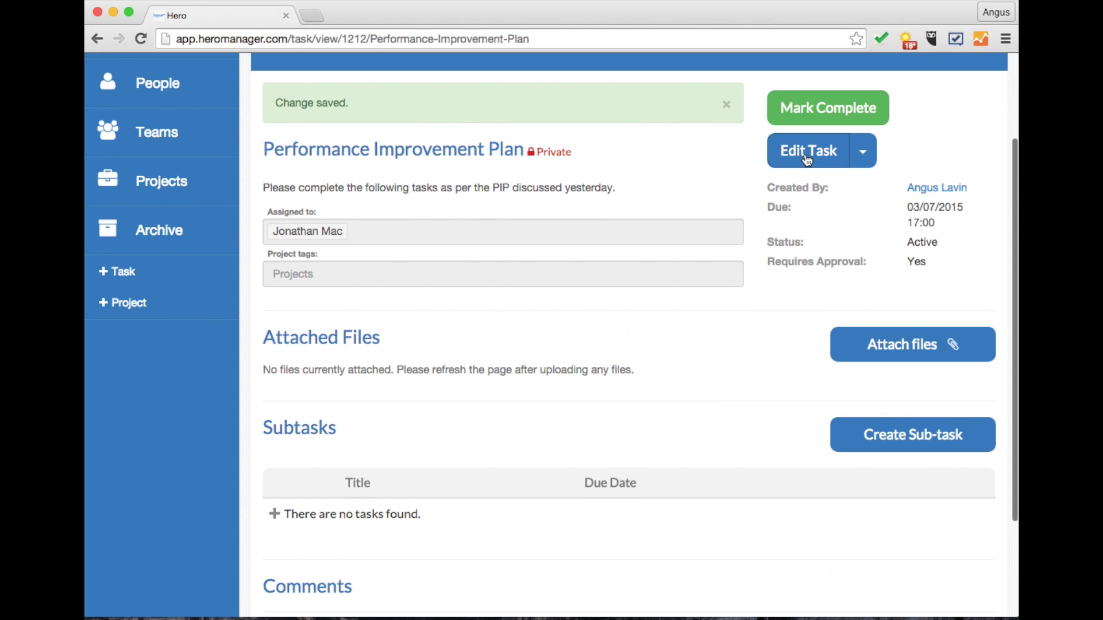
{"action": "left_click", "coordinate": [912, 431]}
{"action": "scroll", "coordinate": [911, 427], "scroll_direction": "down", "scroll_amount": 5}
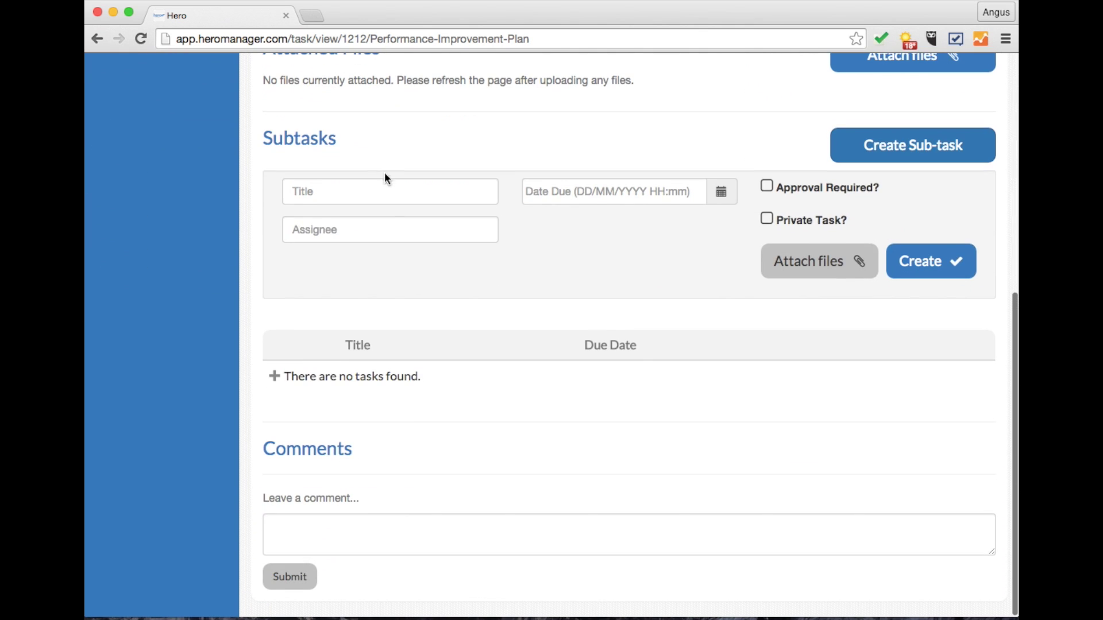
{"action": "left_click", "coordinate": [379, 189]}
{"action": "type", "text": "Customer satisfaction rating"}
{"action": "key", "text": "Tab"}
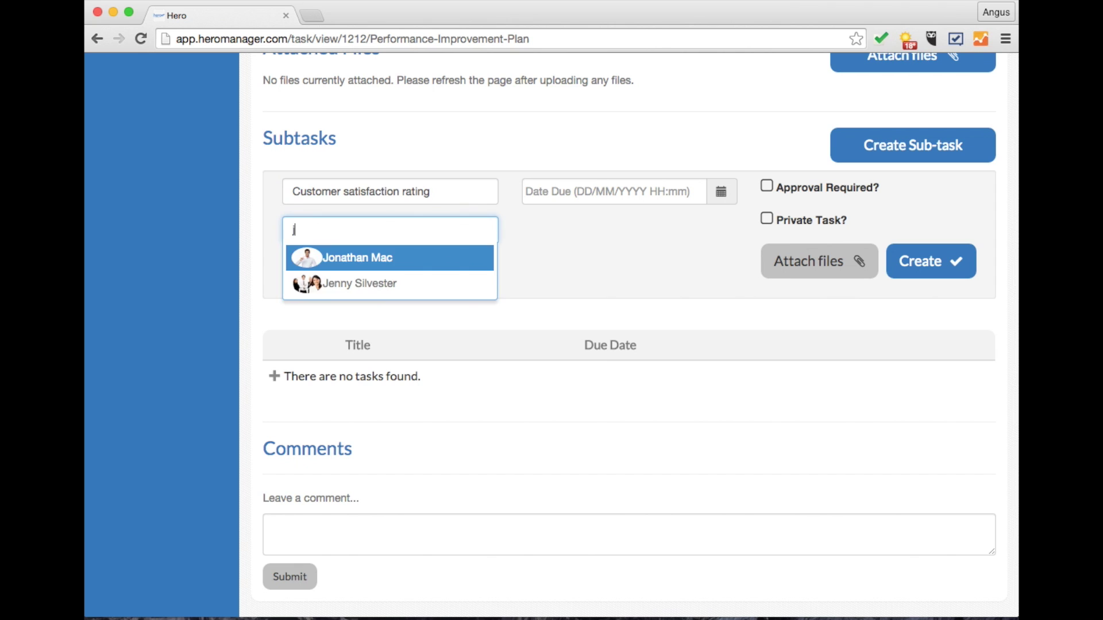
{"action": "key", "text": "Return"}
- Set the sub-task's due date to 24 June 2015 at 5:00 PM
{"action": "key", "text": "Tab"}
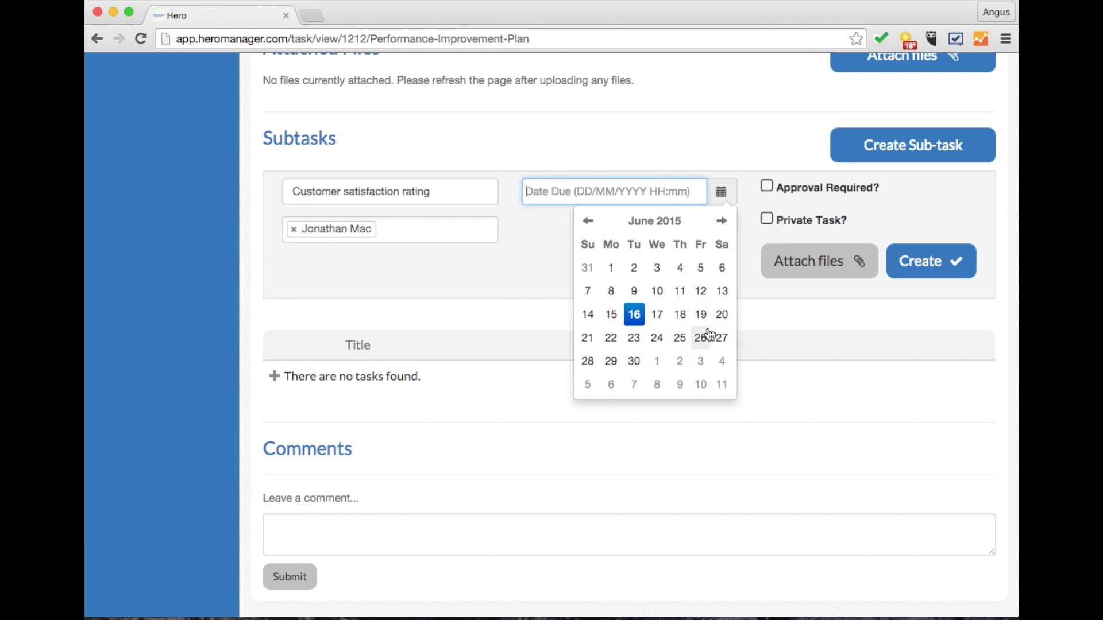
{"action": "left_click", "coordinate": [657, 338]}
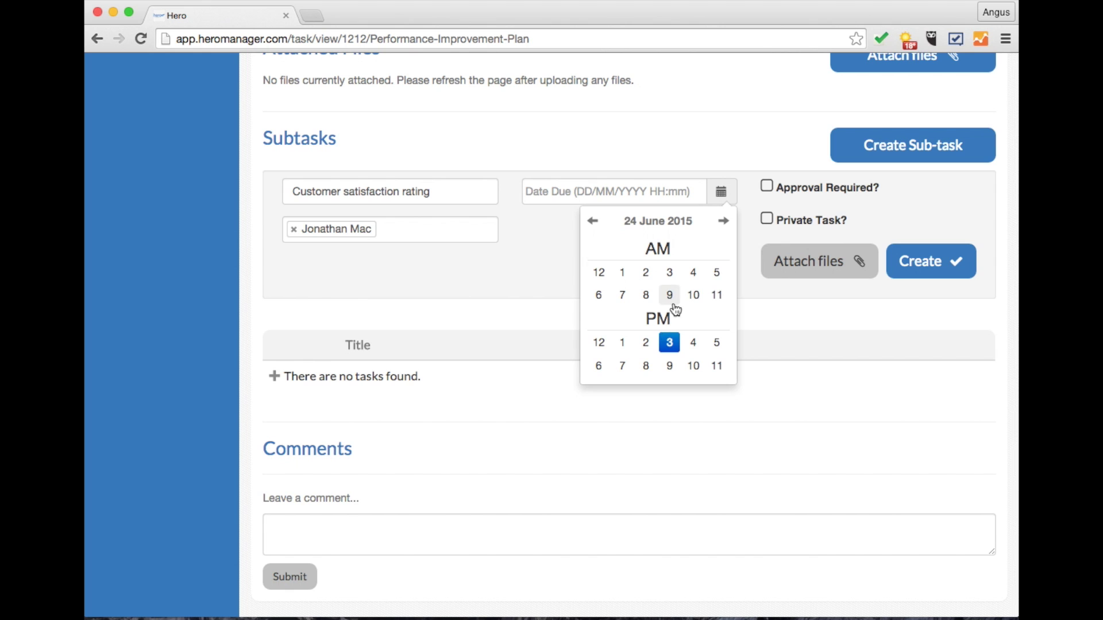
{"action": "left_click", "coordinate": [716, 342]}
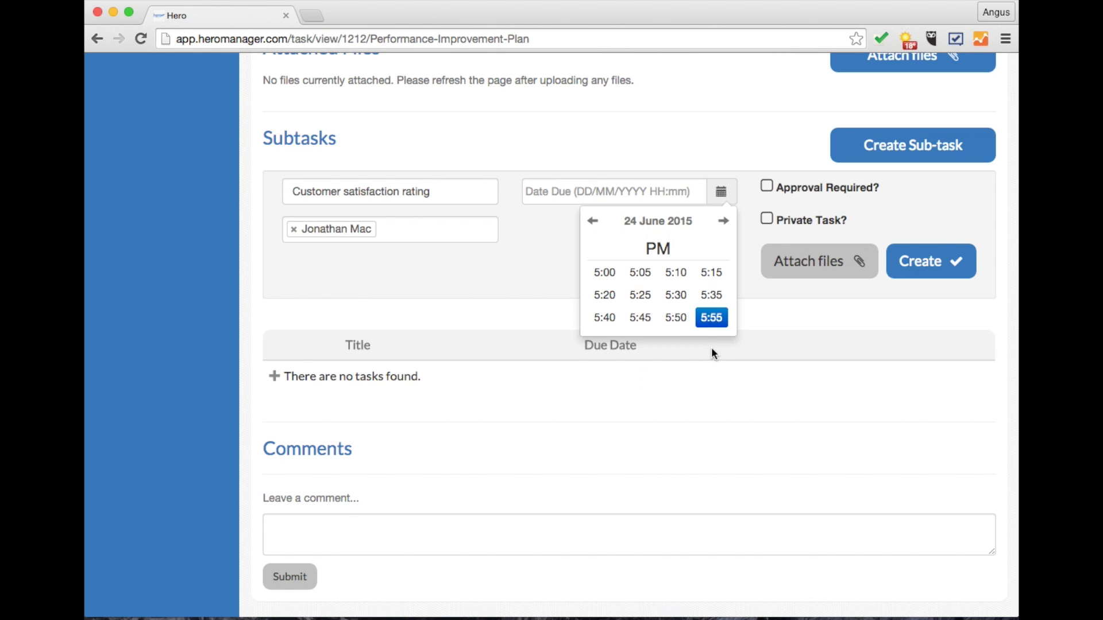
{"action": "left_click", "coordinate": [608, 275]}
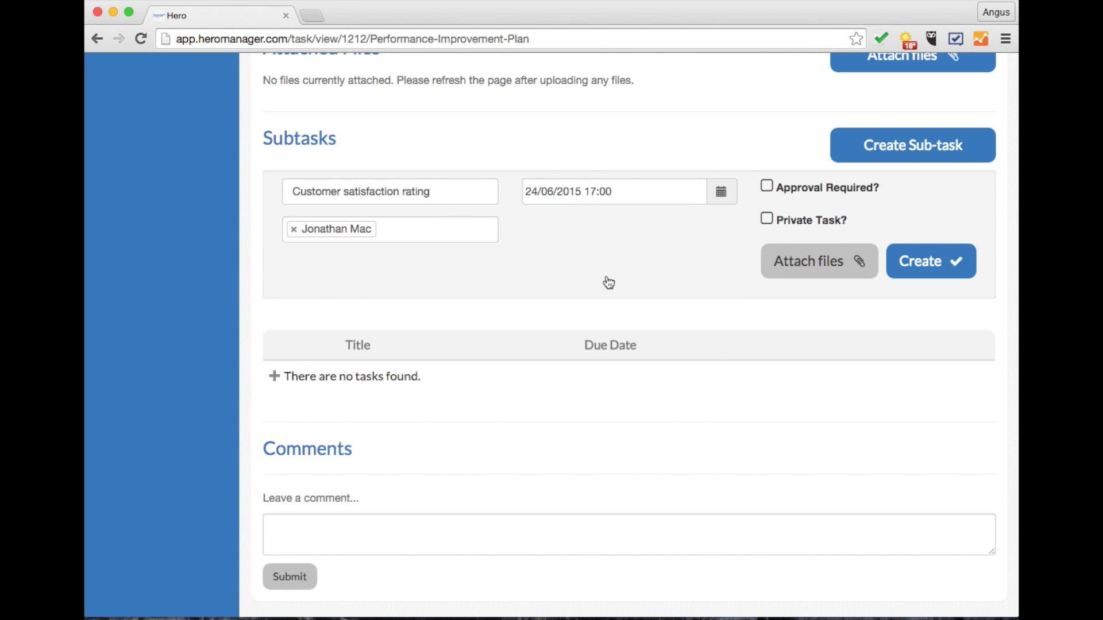
- Mark the sub-task as private and as requiring approval, and create it
{"action": "left_click", "coordinate": [767, 190]}
{"action": "left_click", "coordinate": [768, 220]}
{"action": "left_click", "coordinate": [928, 264]}
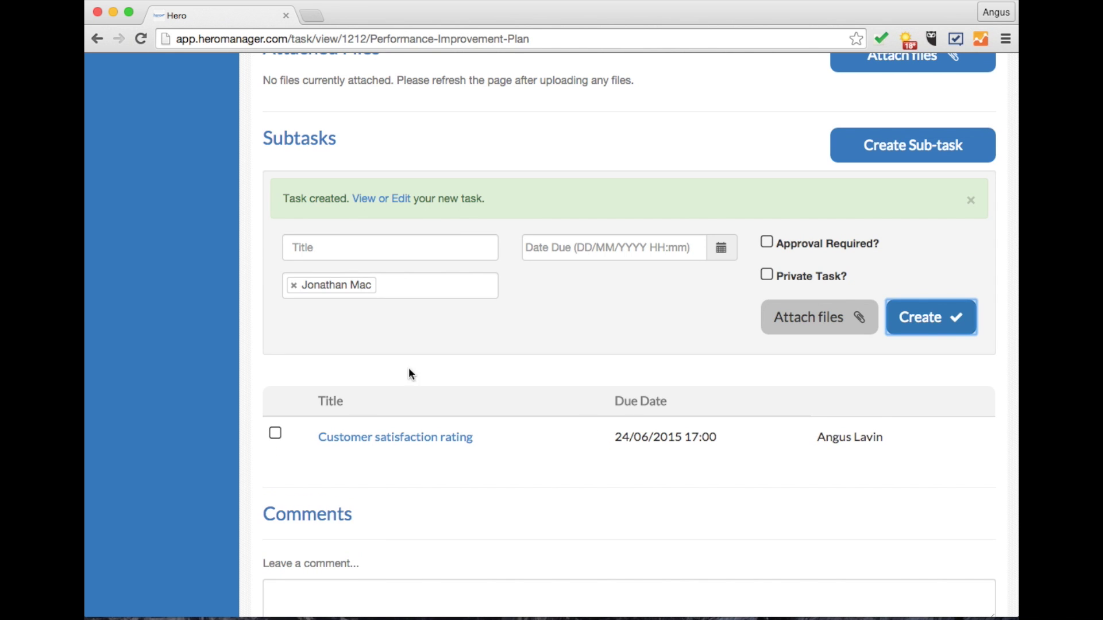
- Open the "Customer satisfaction rating" sub-task and set its description to "Increase rating by 1%"
{"action": "left_click", "coordinate": [446, 438]}
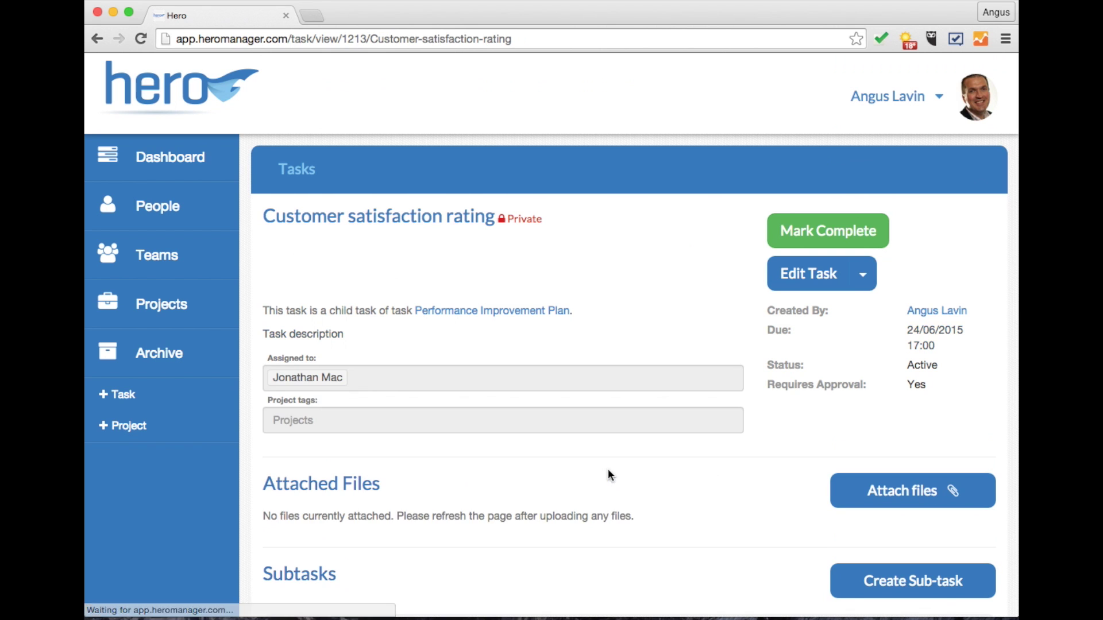
{"action": "left_click", "coordinate": [800, 279]}
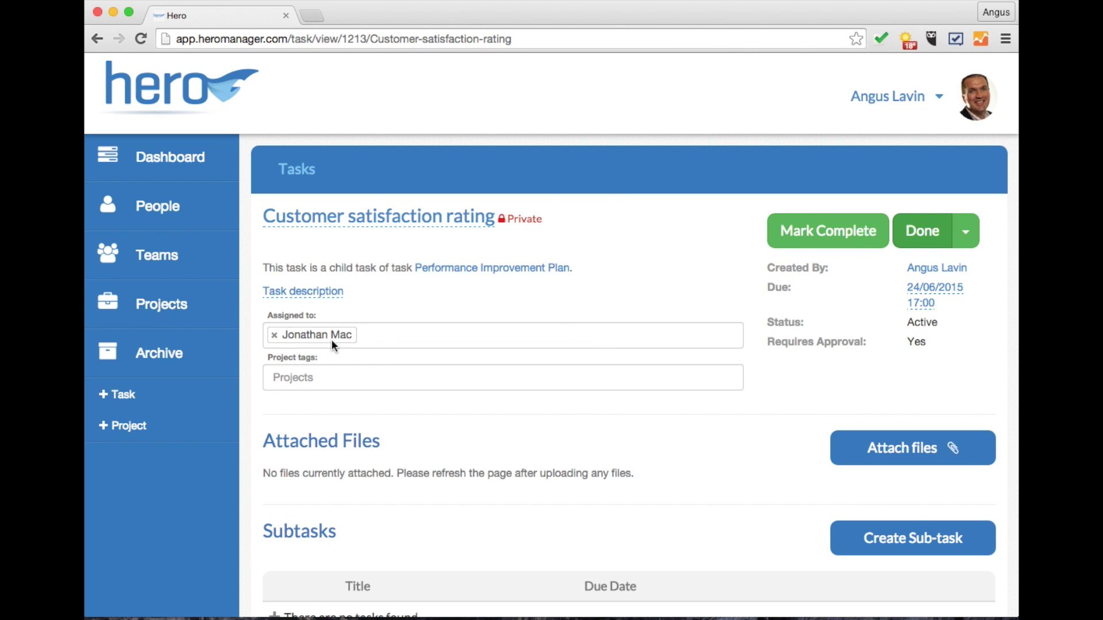
{"action": "left_click", "coordinate": [300, 289]}
{"action": "left_click_drag", "start_coordinate": [373, 299], "coordinate": [263, 301]}
{"action": "type", "text": "Increa"}
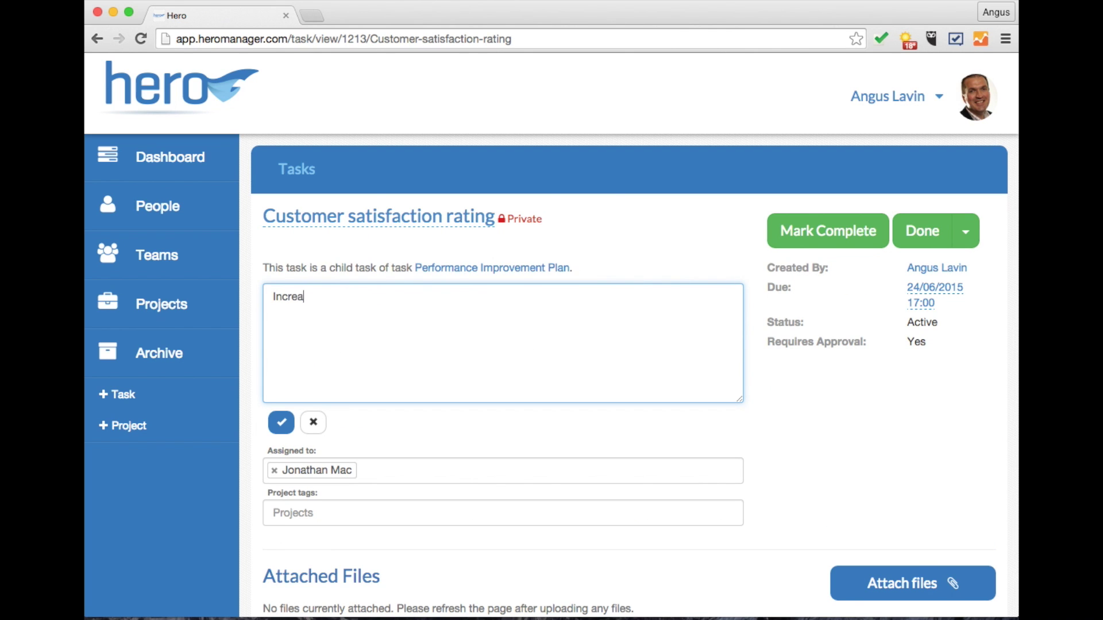
{"action": "type", "text": "se rating by 1%"}
{"action": "left_click", "coordinate": [281, 422]}
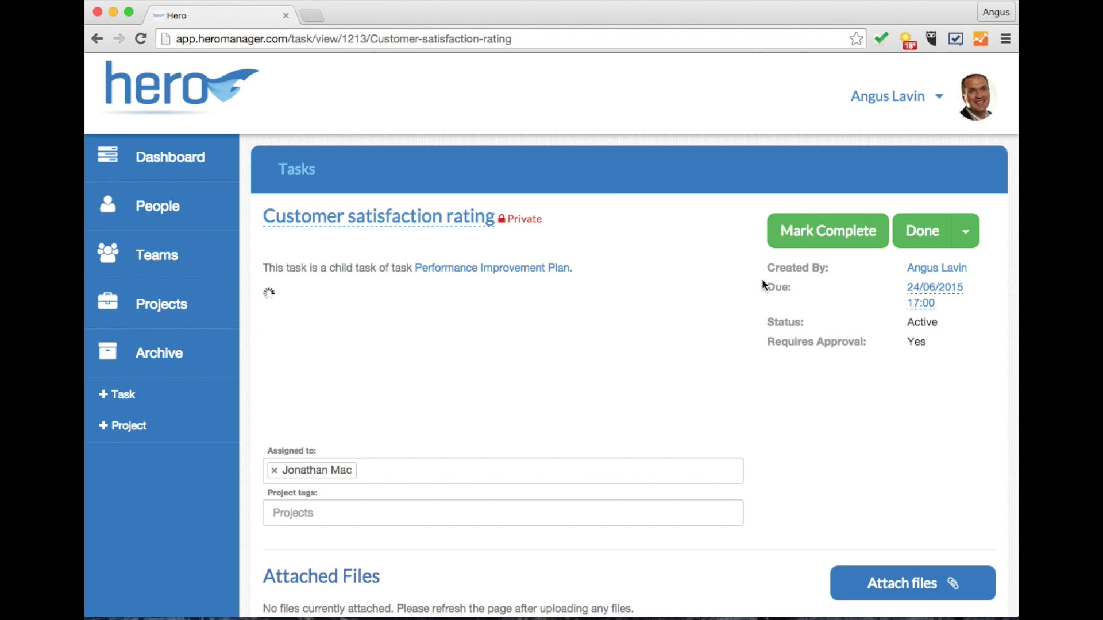
{"action": "left_click", "coordinate": [926, 242]}
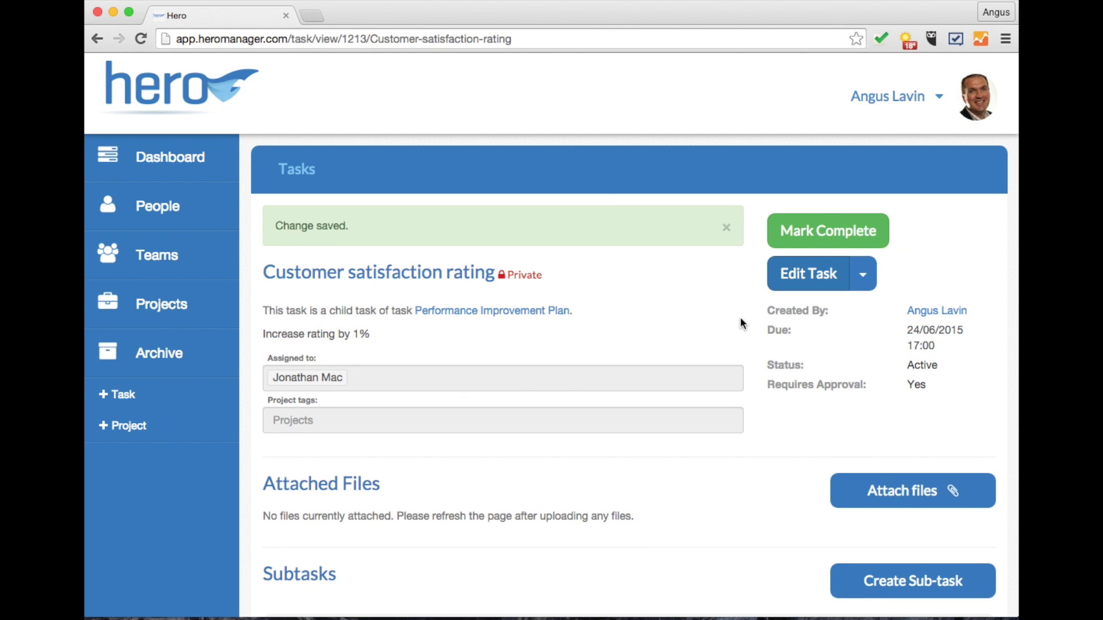
{"action": "scroll", "coordinate": [730, 432], "scroll_direction": "down", "scroll_amount": 5}
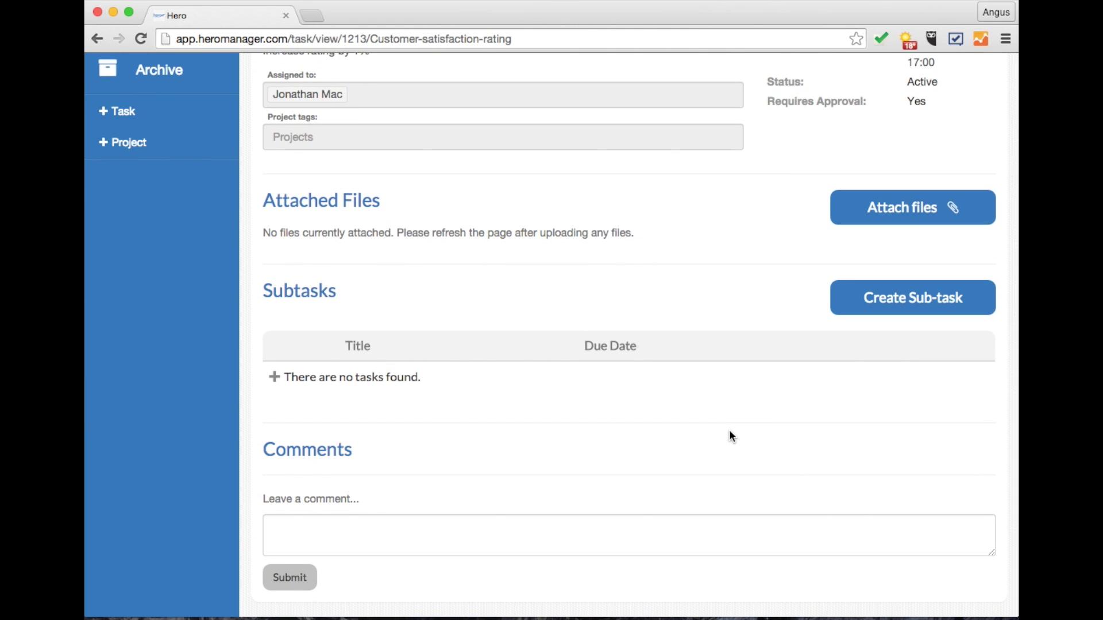
{"action": "scroll", "coordinate": [790, 428], "scroll_direction": "up", "scroll_amount": 5}
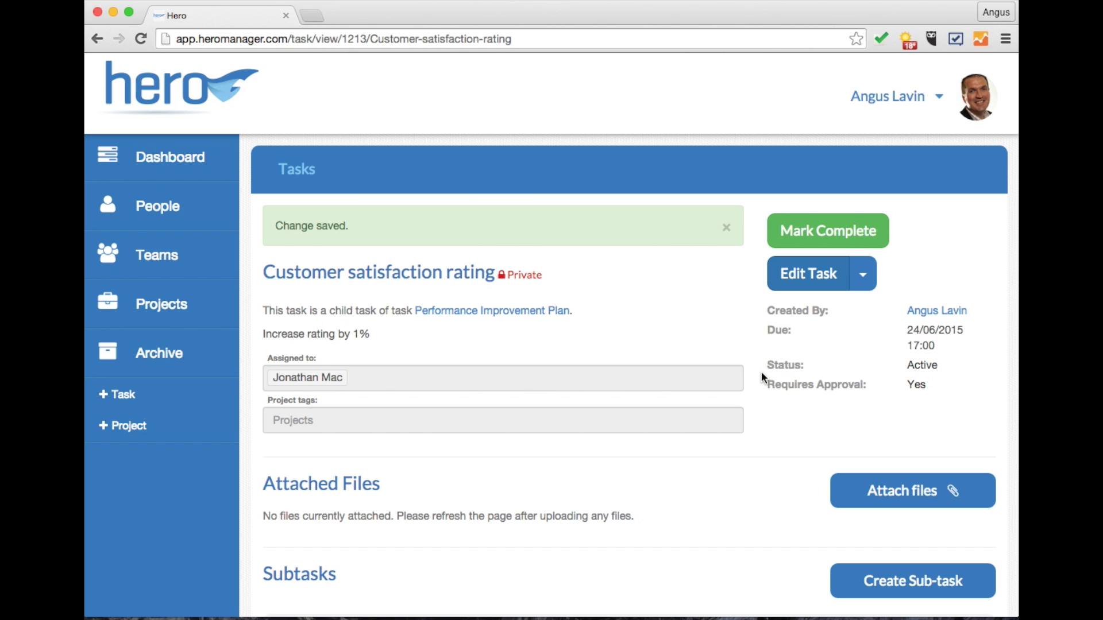
{"action": "scroll", "coordinate": [761, 375], "scroll_direction": "down", "scroll_amount": 5}
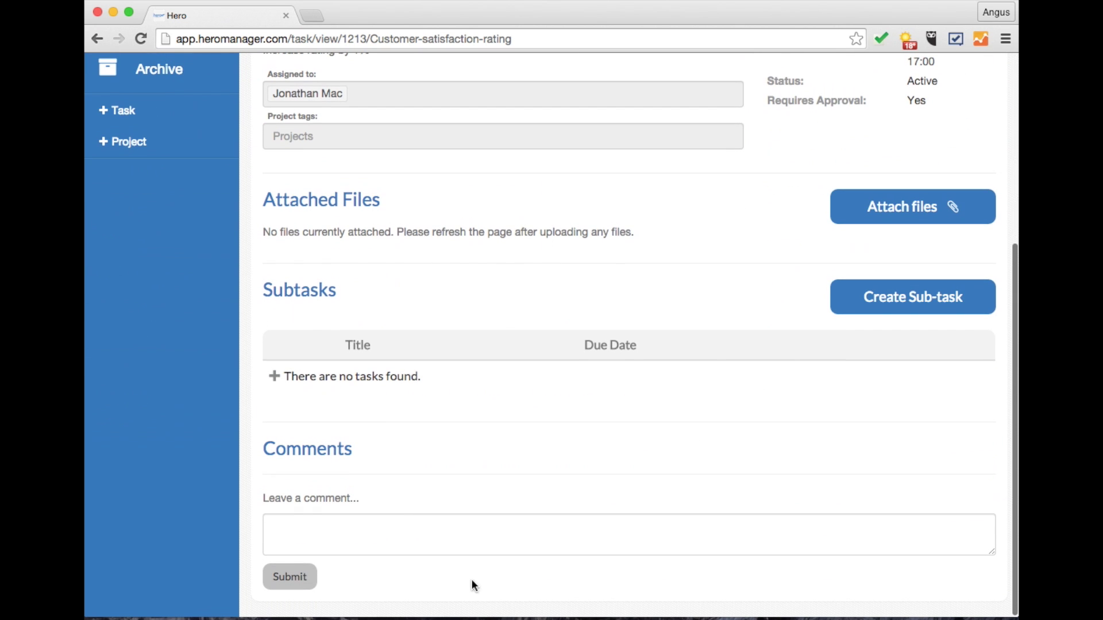
{"action": "scroll", "coordinate": [615, 320], "scroll_direction": "up", "scroll_amount": 5}
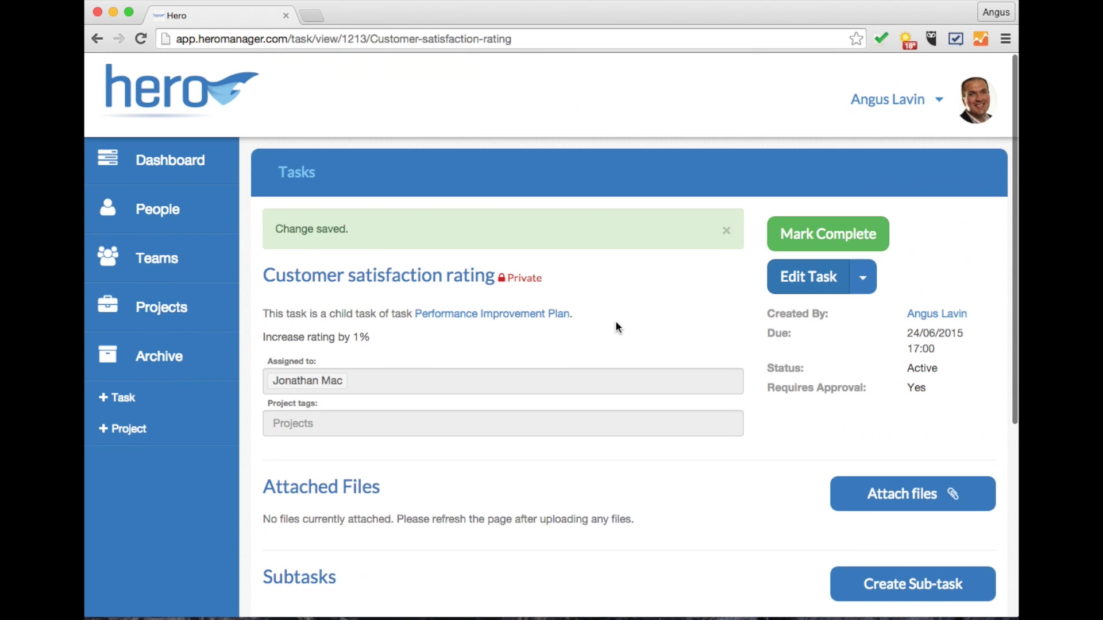
- On the parent task, post a comment greeting the assignee: "As per our meeting please see the PIP task created today. Any questions please get in touch."
{"action": "left_click", "coordinate": [520, 317]}
{"action": "scroll", "coordinate": [517, 319], "scroll_direction": "down", "scroll_amount": 4}
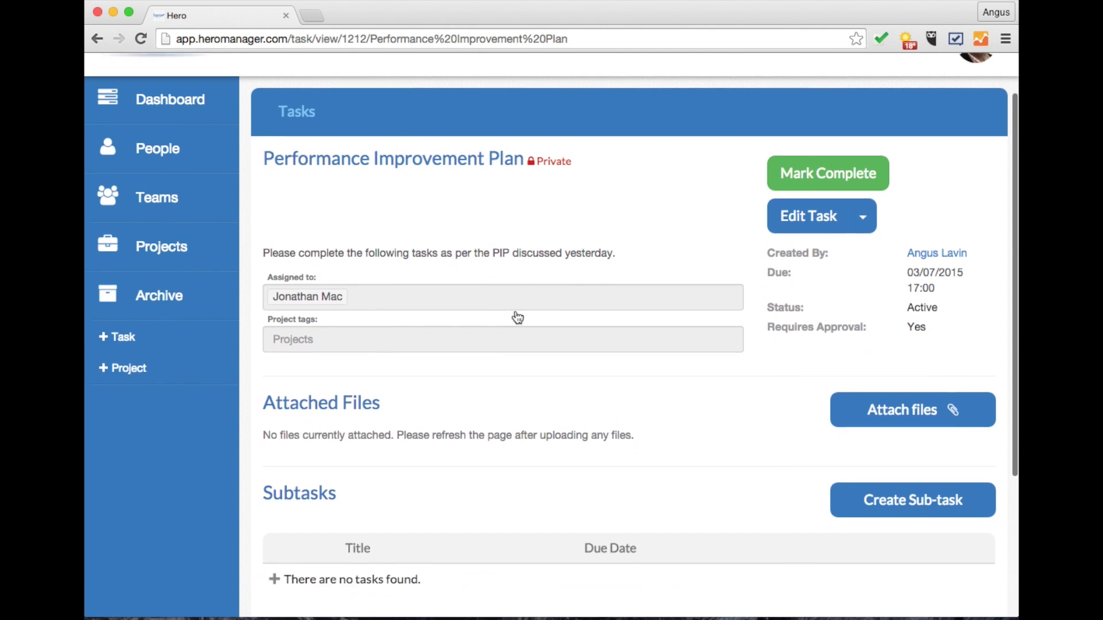
{"action": "left_click", "coordinate": [511, 585]}
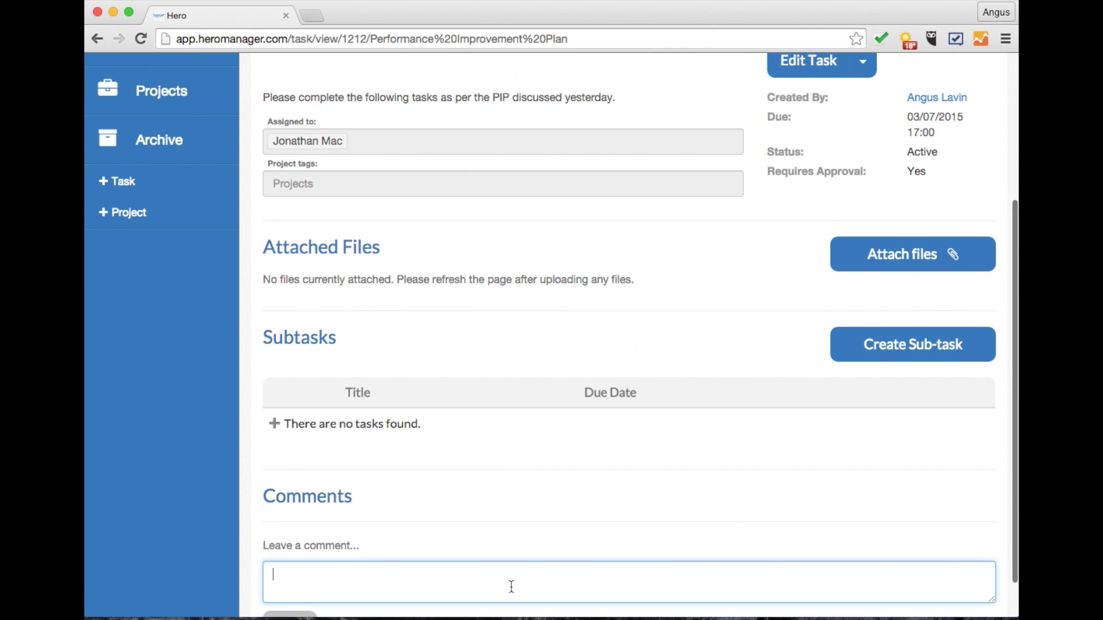
{"action": "type", "text": "Hi Jona"}
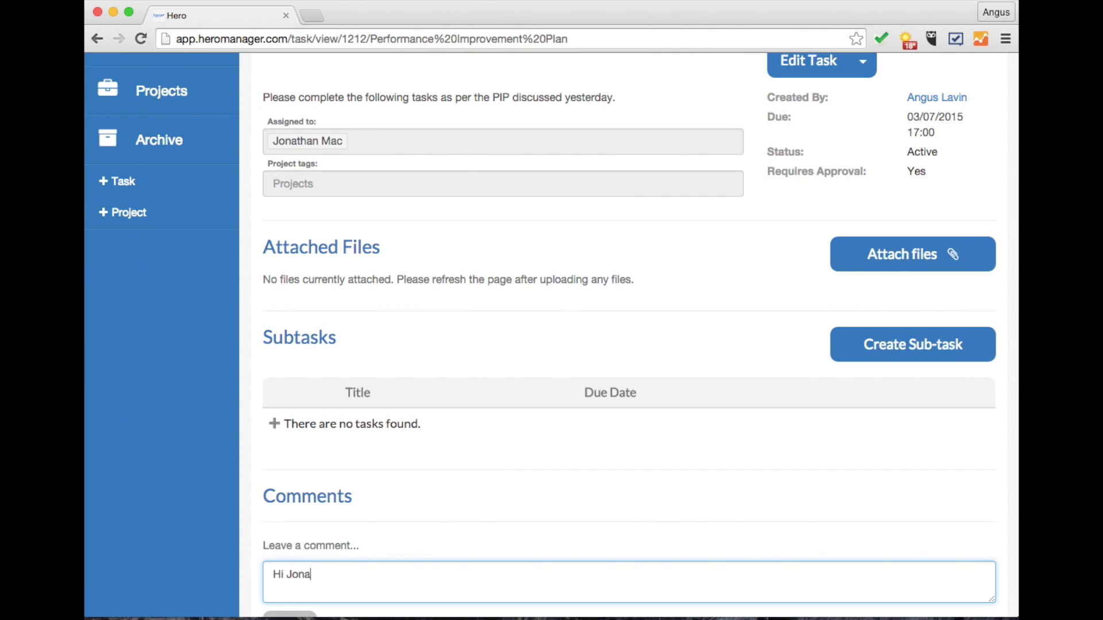
{"action": "type", "text": "than. As per our meeting please see the "}
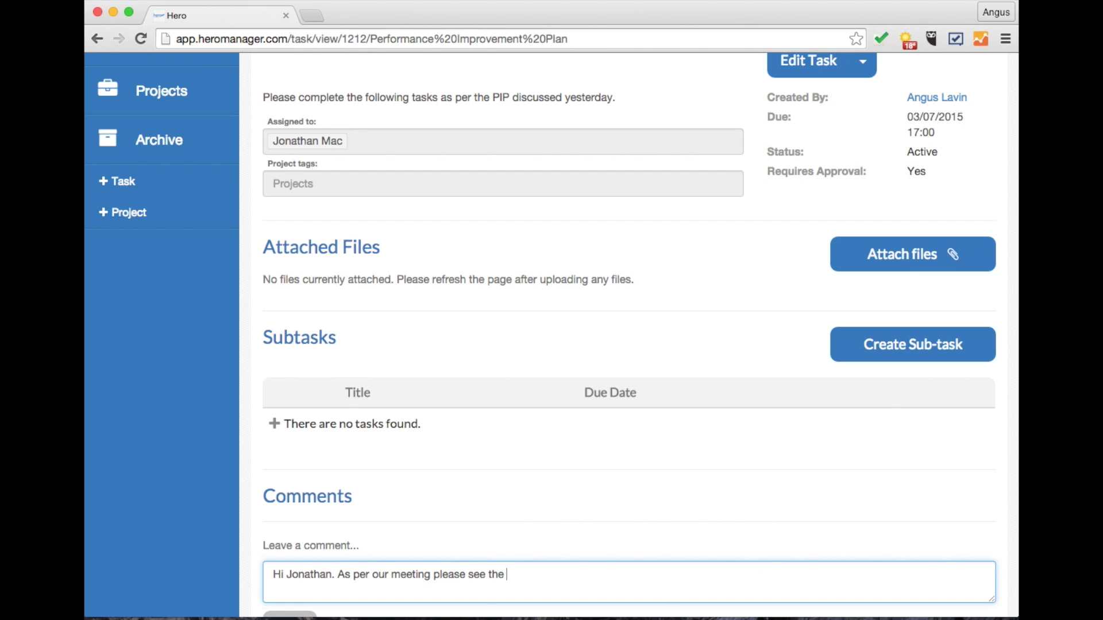
{"action": "type", "text": "PIP task created today. "}
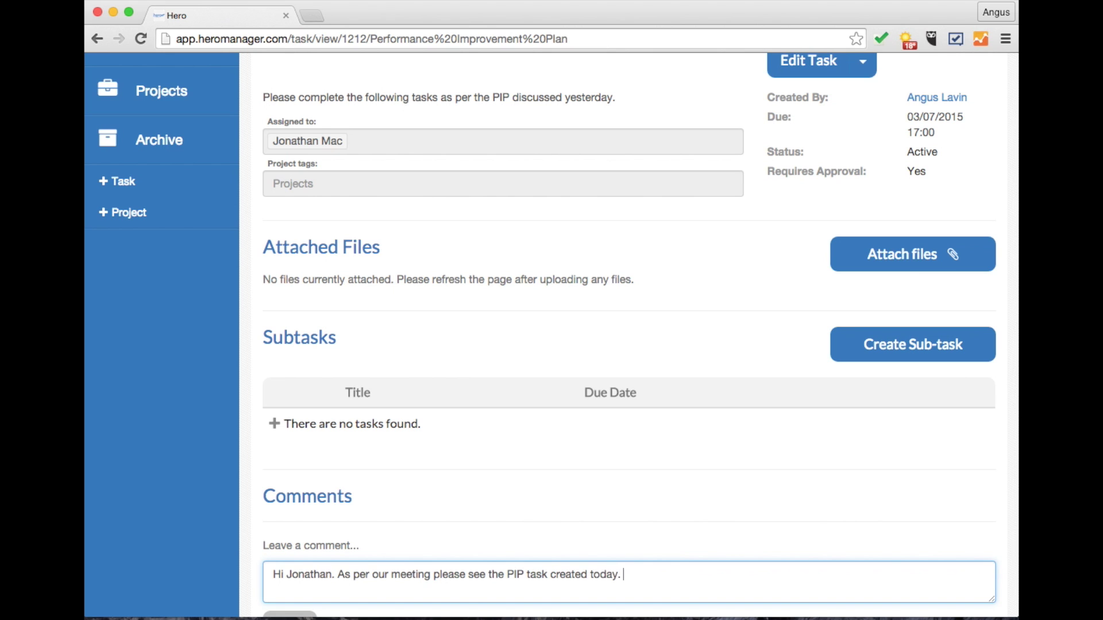
{"action": "type", "text": "Any questions please get in touch."}
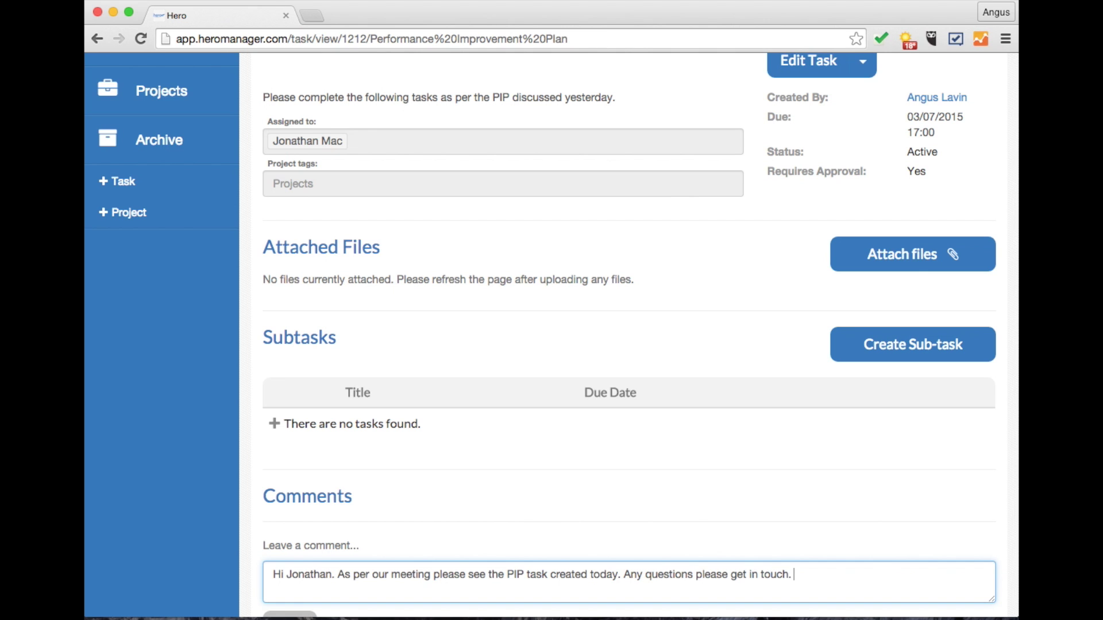
{"action": "scroll", "coordinate": [505, 589], "scroll_direction": "down", "scroll_amount": 2}
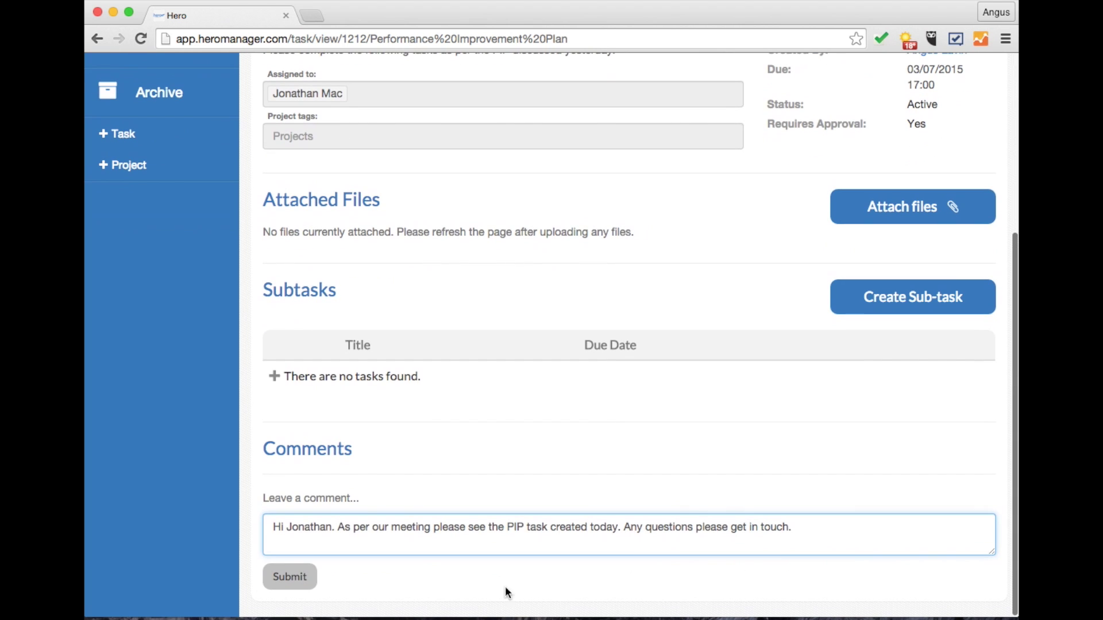
{"action": "left_click", "coordinate": [293, 577]}
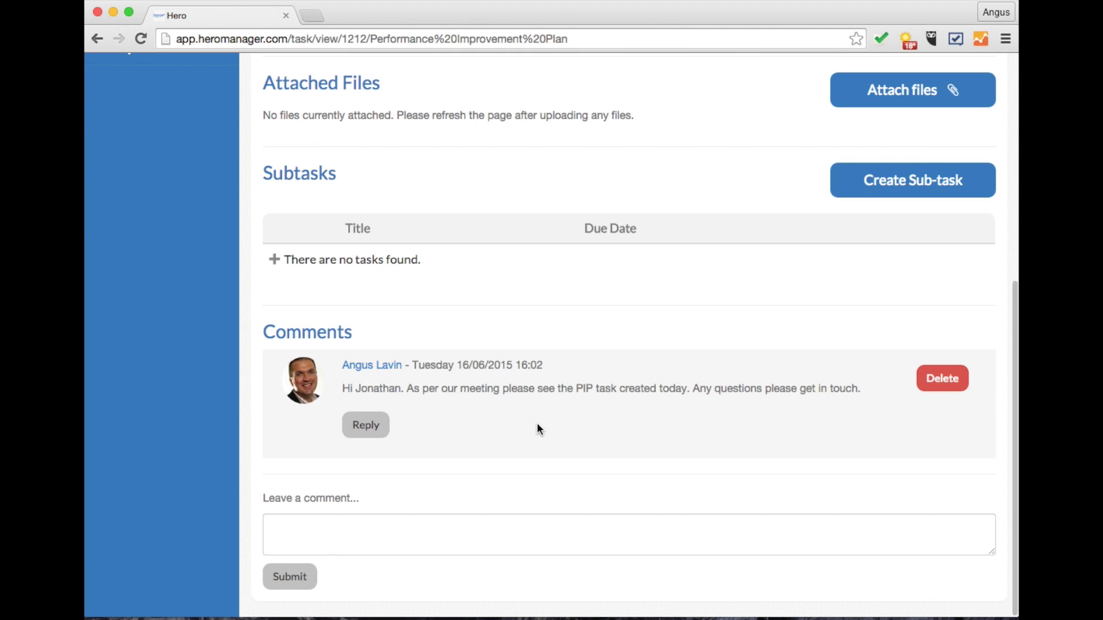
- Review the Performance Improvement Plan task's details, subtasks, comments and the list of actions available for it
{"action": "scroll", "coordinate": [578, 371], "scroll_direction": "down", "scroll_amount": 5}
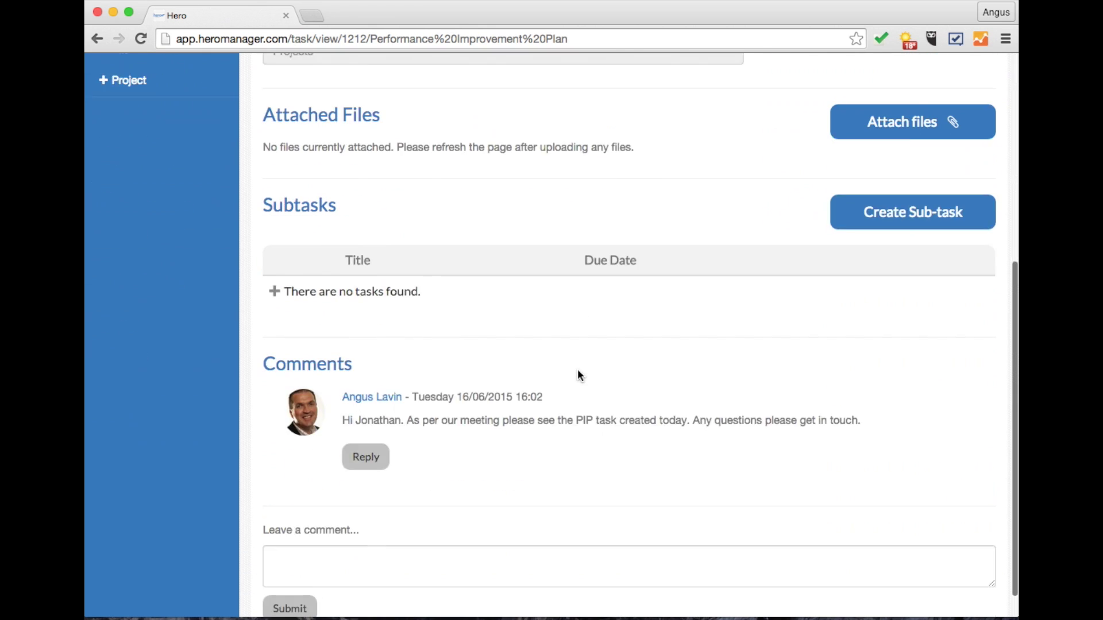
{"action": "scroll", "coordinate": [578, 368], "scroll_direction": "up", "scroll_amount": 5}
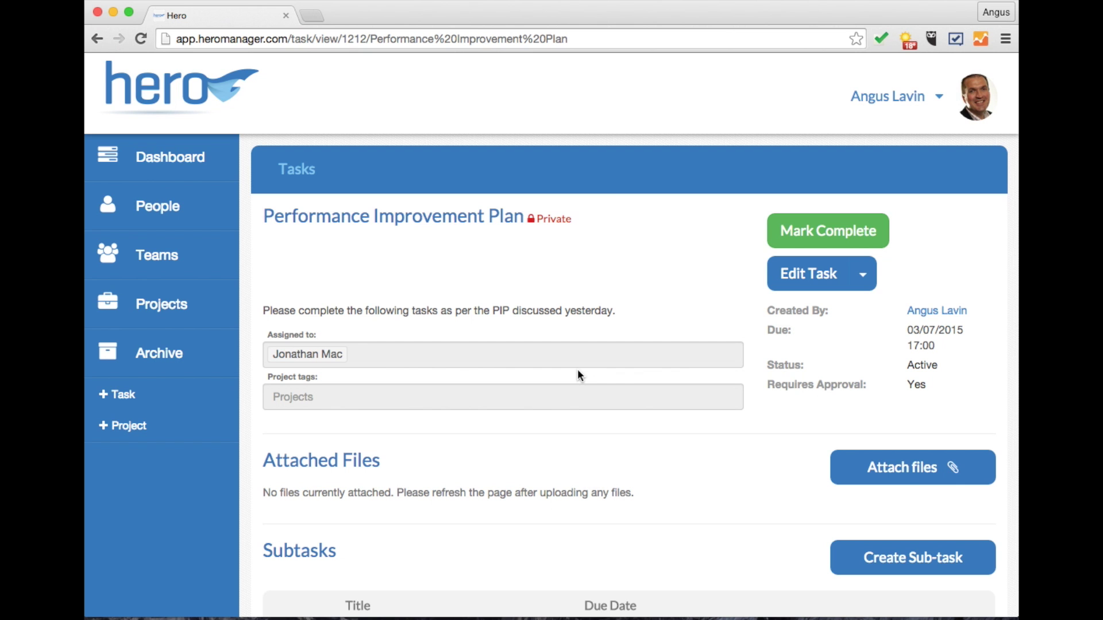
{"action": "scroll", "coordinate": [594, 322], "scroll_direction": "down", "scroll_amount": 3}
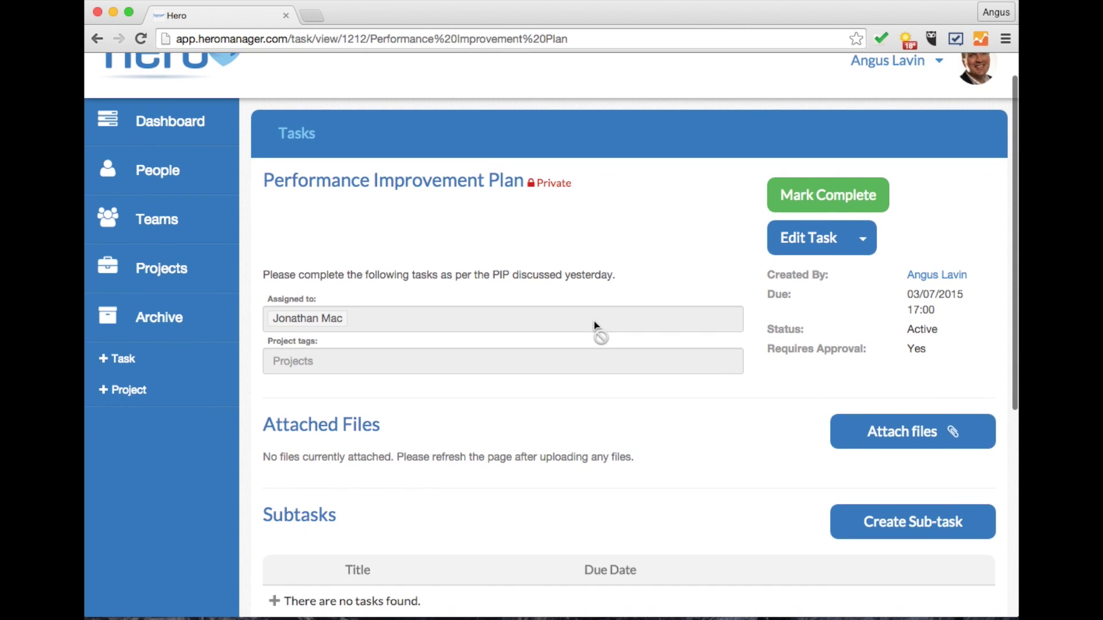
{"action": "scroll", "coordinate": [595, 325], "scroll_direction": "down", "scroll_amount": 5}
{"action": "scroll", "coordinate": [595, 326], "scroll_direction": "up", "scroll_amount": 6}
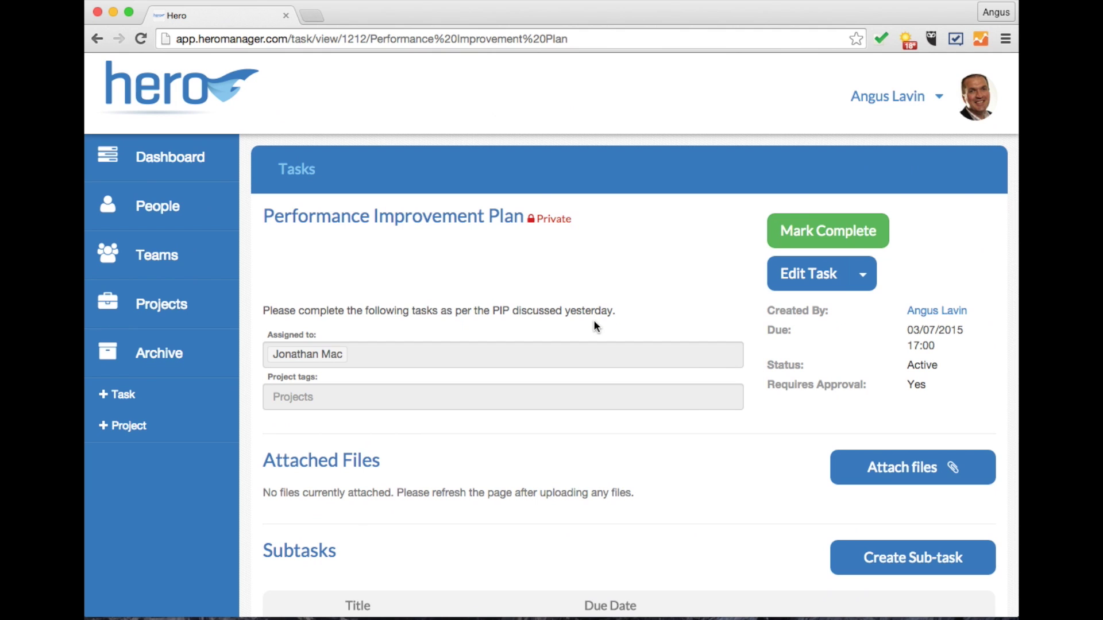
{"action": "left_click", "coordinate": [865, 274]}
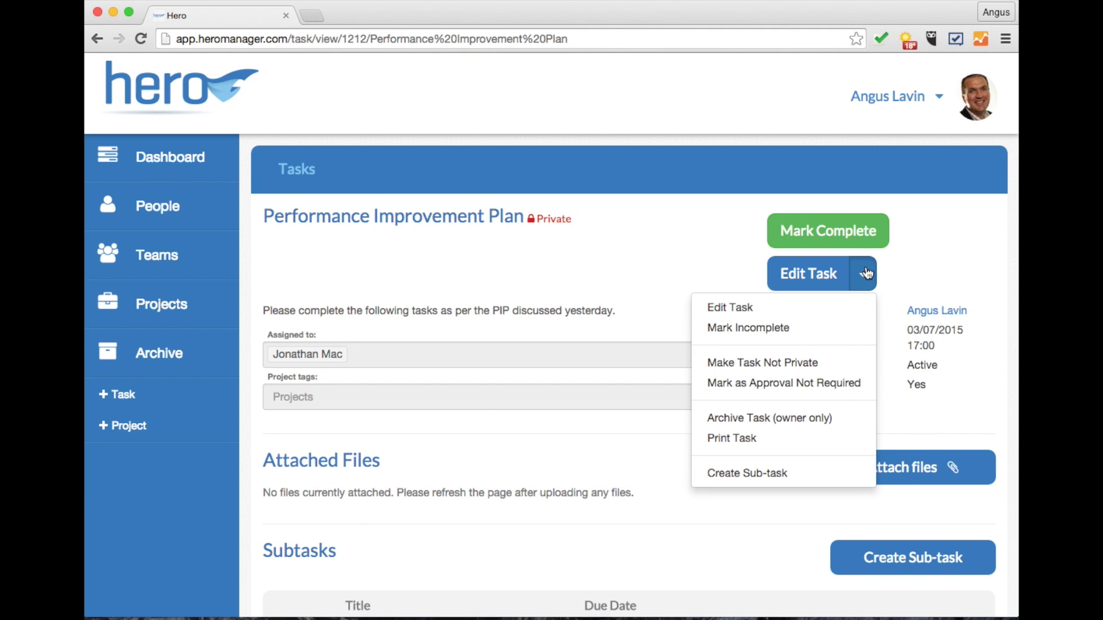
{"action": "left_click", "coordinate": [708, 256]}
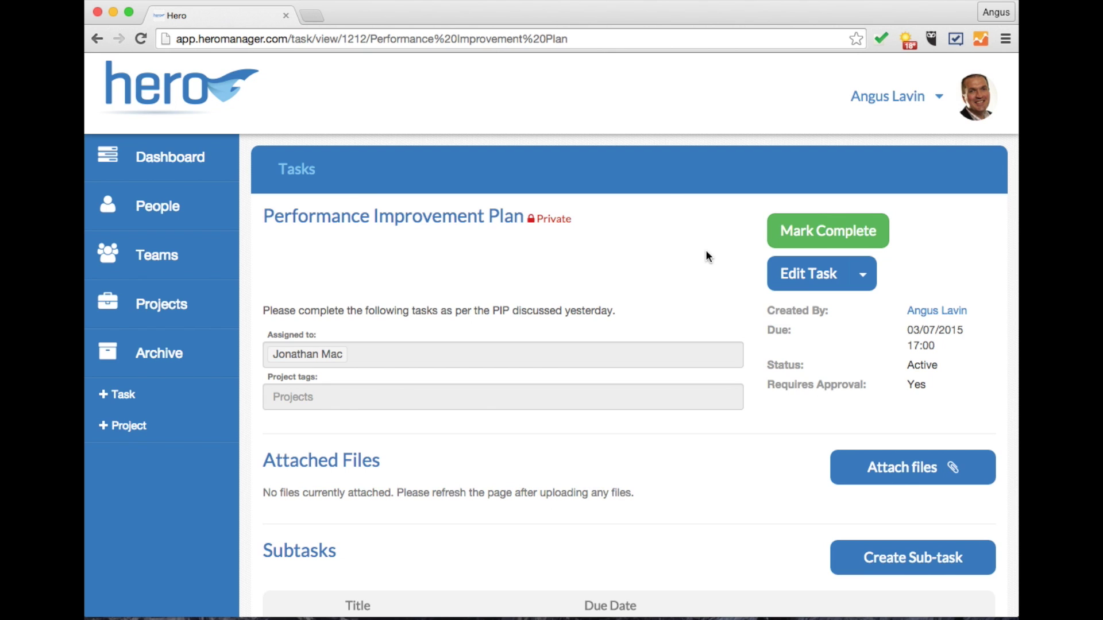
{"action": "scroll", "coordinate": [707, 256], "scroll_direction": "down", "scroll_amount": 5}
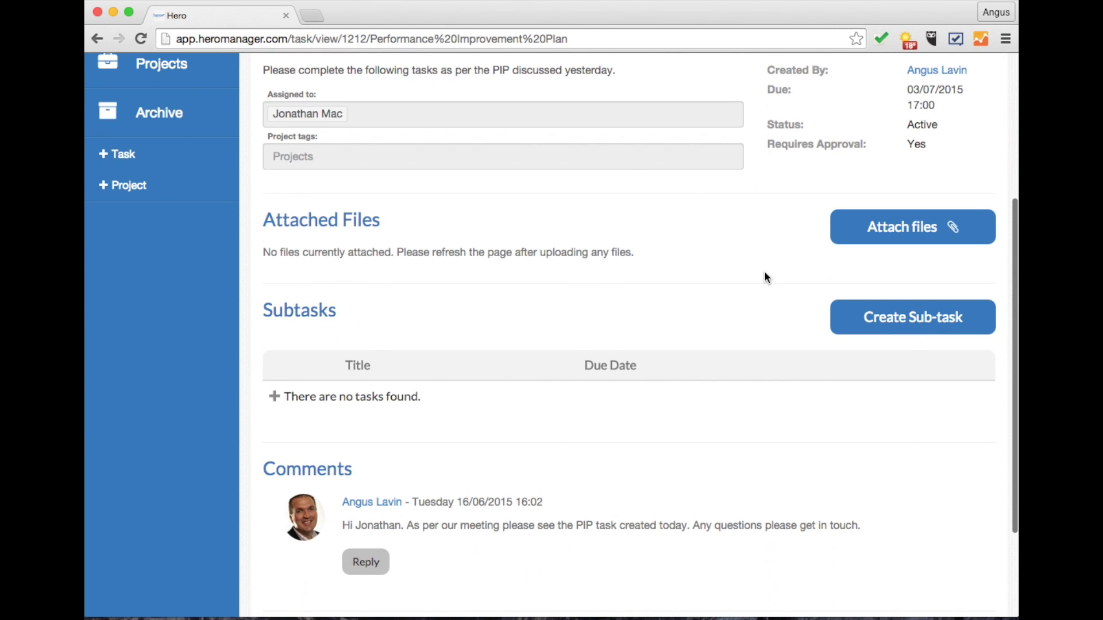
{"action": "scroll", "coordinate": [743, 384], "scroll_direction": "down", "scroll_amount": 3}
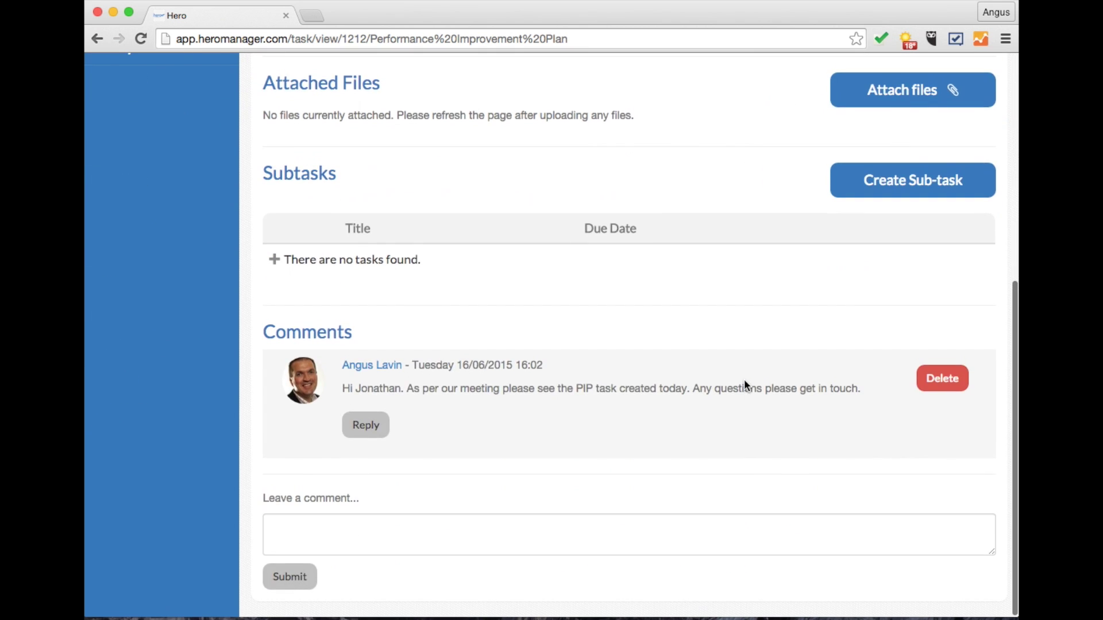
{"action": "scroll", "coordinate": [745, 384], "scroll_direction": "up", "scroll_amount": 8}
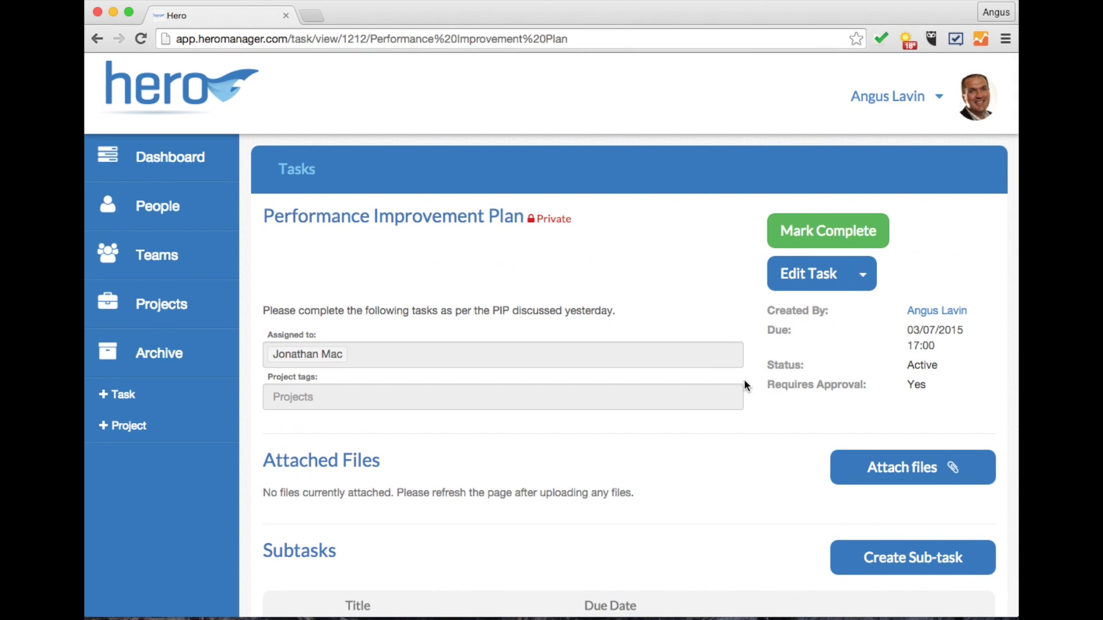